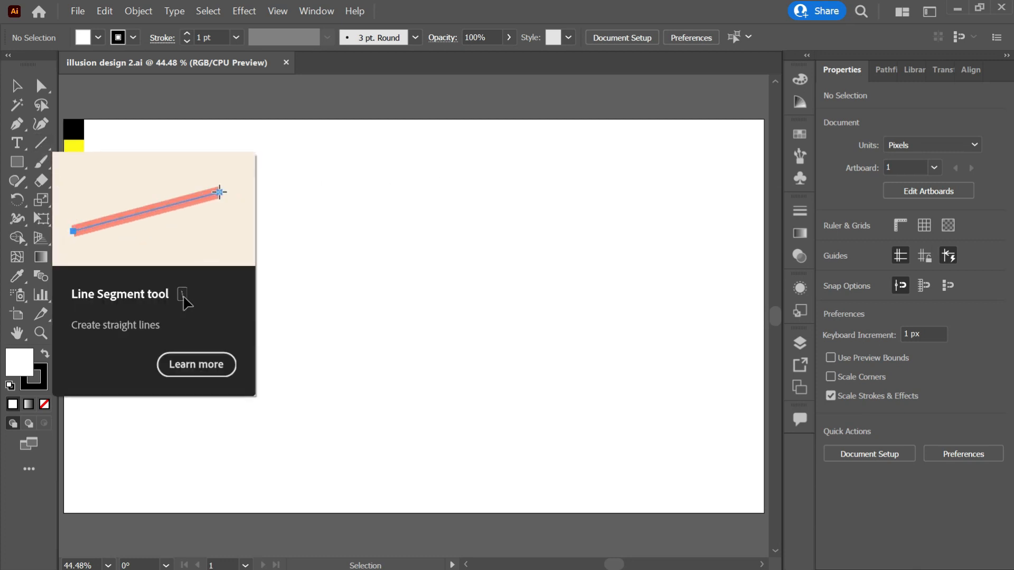
Draw a vertical line down from the artboard's top edge and stretch it to about 480 px
{"action": "key", "text": "backslash"}
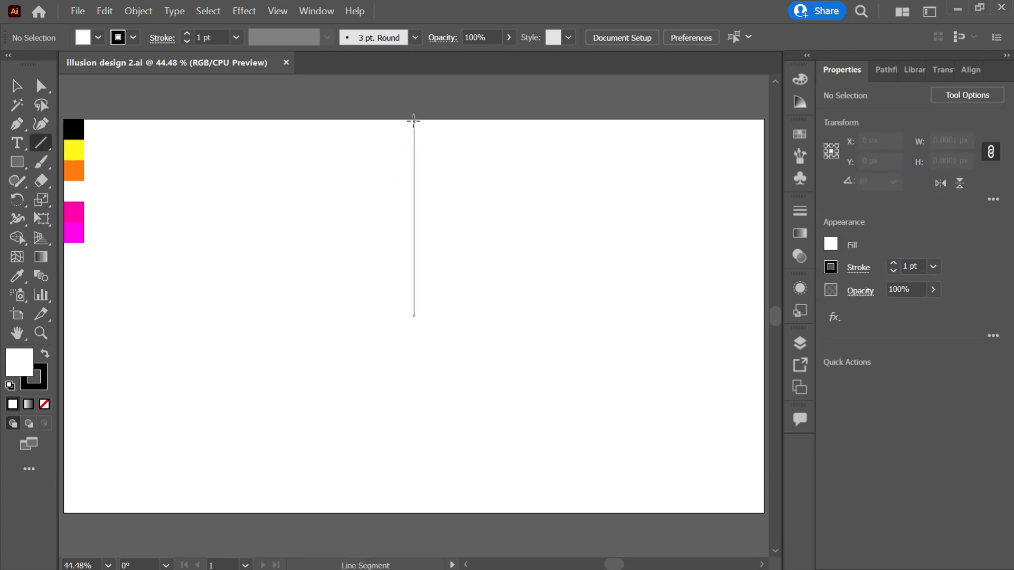
{"action": "left_click_drag", "start_coordinate": [413, 121], "coordinate": [413, 315]}
{"action": "key", "text": "v"}
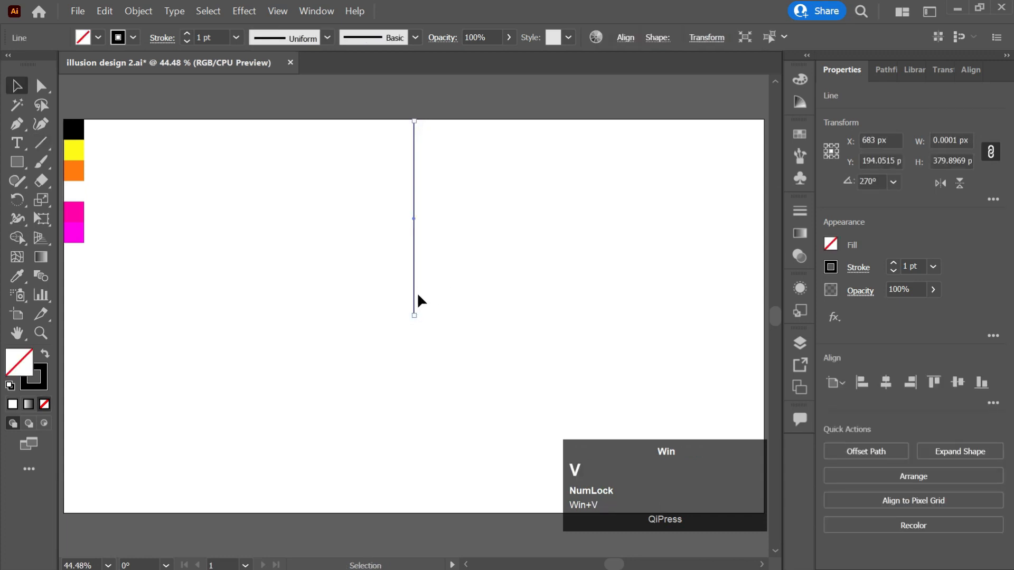
{"action": "left_click_drag", "start_coordinate": [413, 315], "coordinate": [414, 367]}
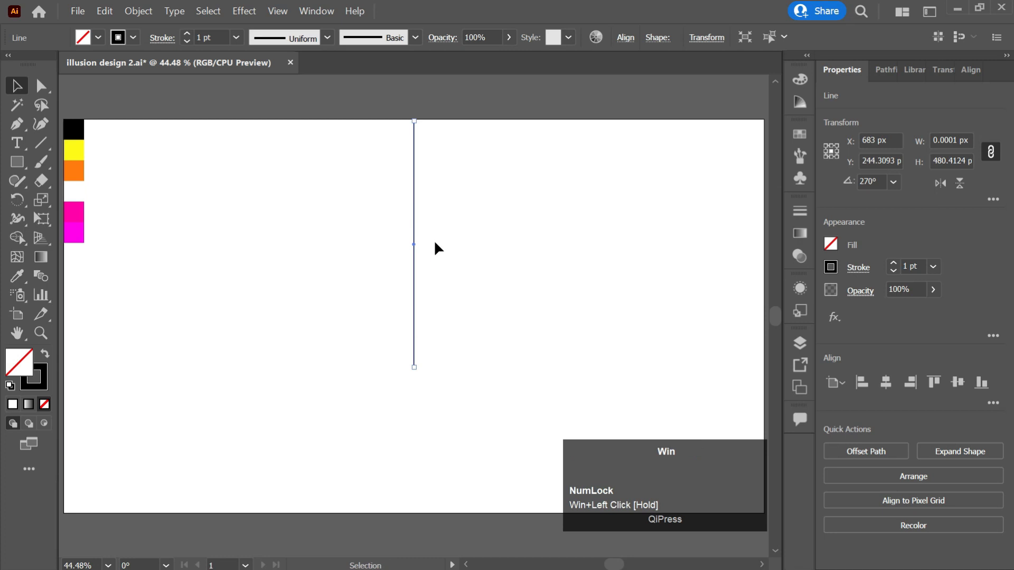
Apply a smooth Zig Zag effect to the line with 15 px size and 8 ridges per segment
{"action": "left_click", "coordinate": [244, 11]}
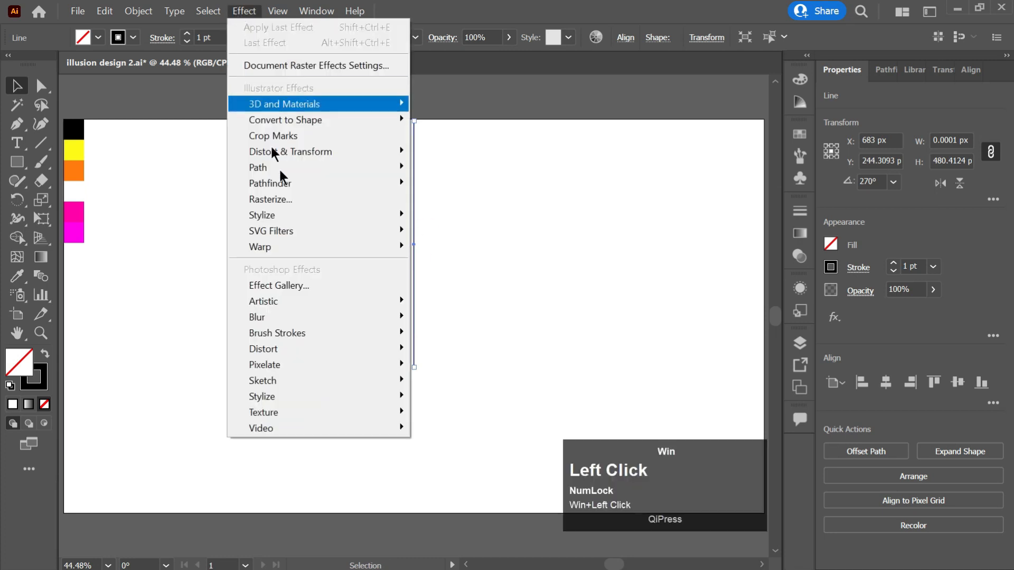
{"action": "mouse_move", "coordinate": [301, 151]}
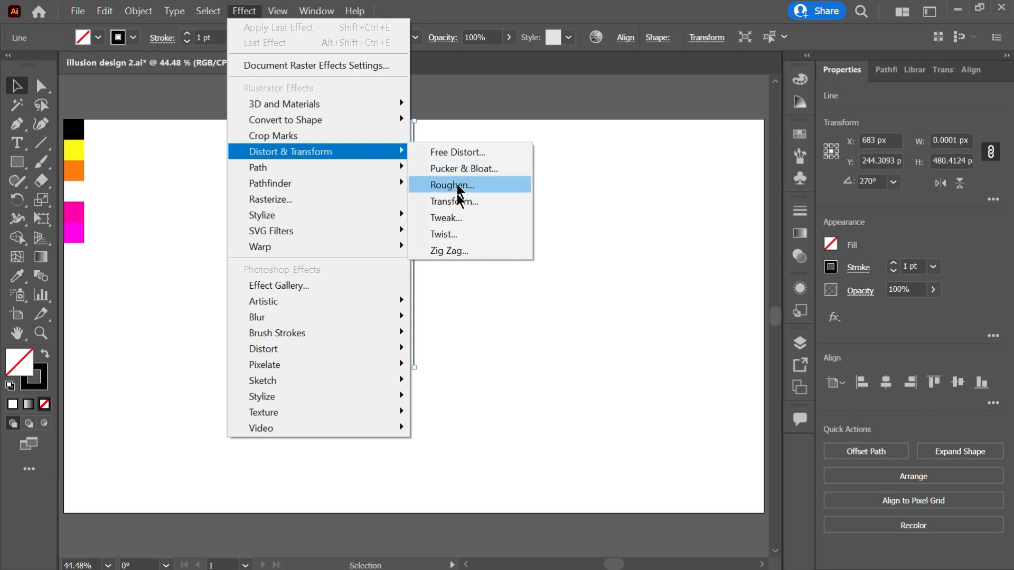
{"action": "left_click", "coordinate": [446, 246]}
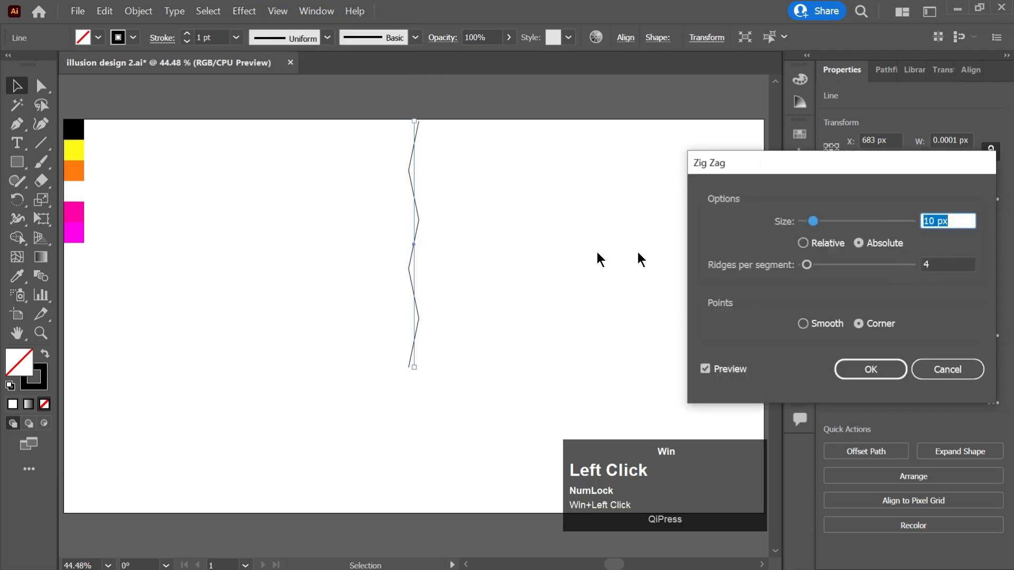
{"action": "left_click", "coordinate": [822, 323]}
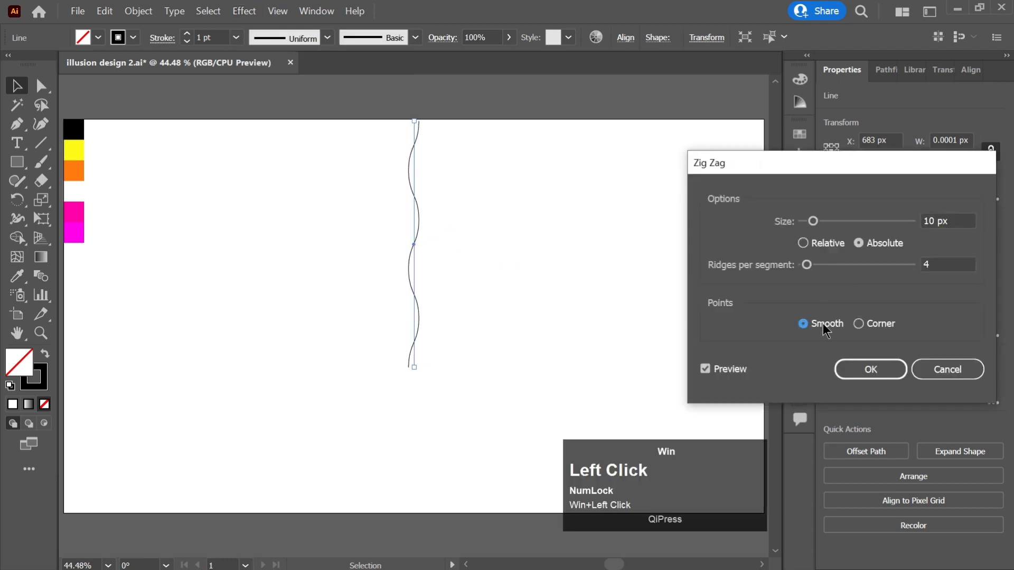
{"action": "left_click", "coordinate": [937, 262]}
{"action": "scroll", "coordinate": [937, 262], "scroll_direction": "up", "scroll_amount": 4}
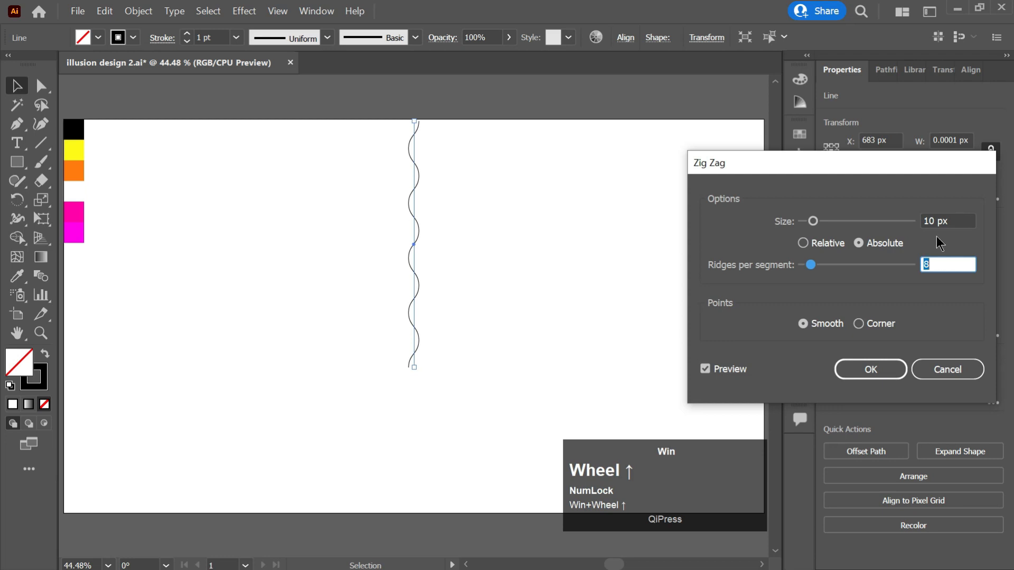
{"action": "left_click", "coordinate": [937, 223]}
{"action": "scroll", "coordinate": [941, 223], "scroll_direction": "up", "scroll_amount": 6}
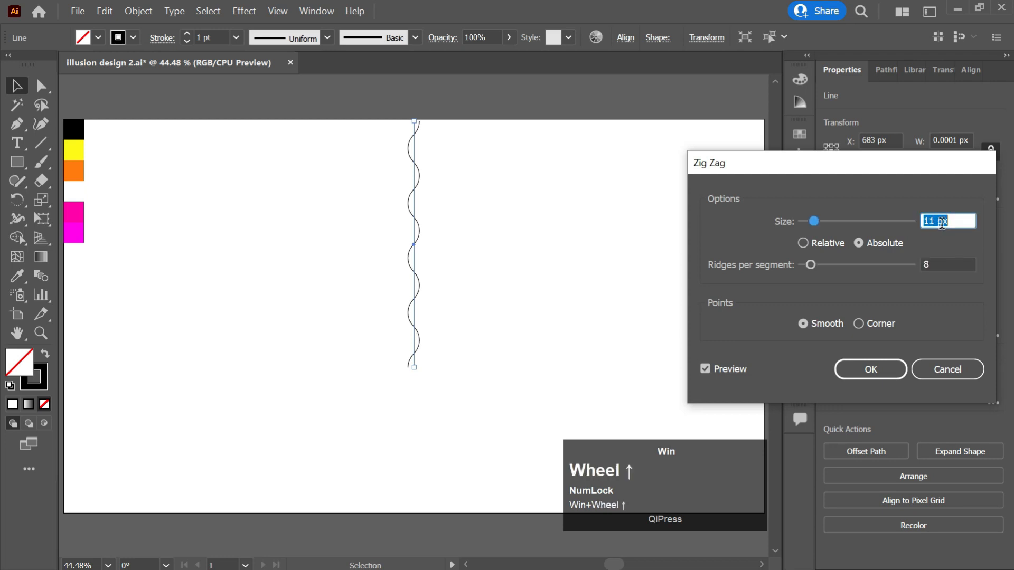
{"action": "scroll", "coordinate": [953, 222], "scroll_direction": "down", "scroll_amount": 1}
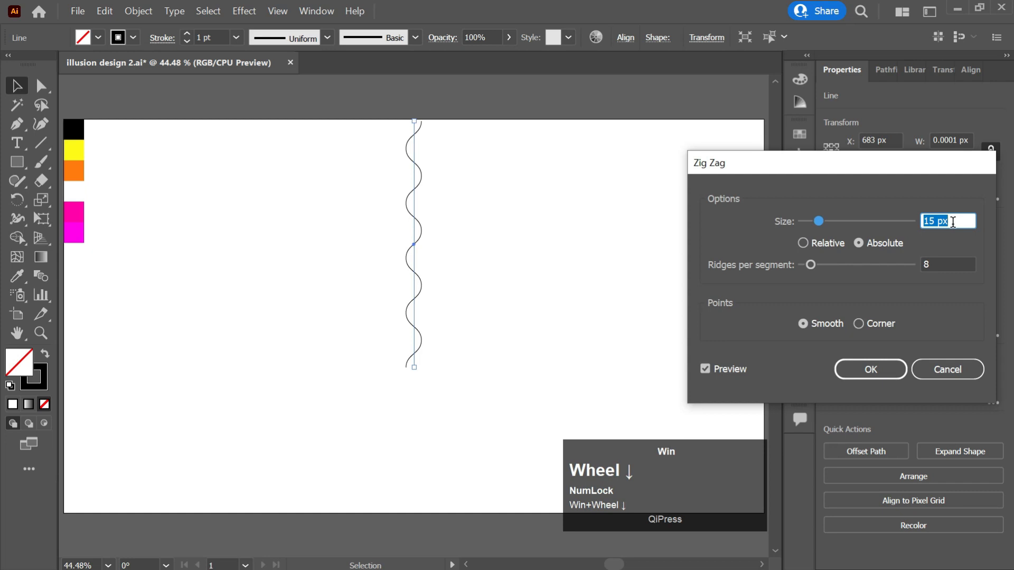
{"action": "left_click", "coordinate": [872, 368]}
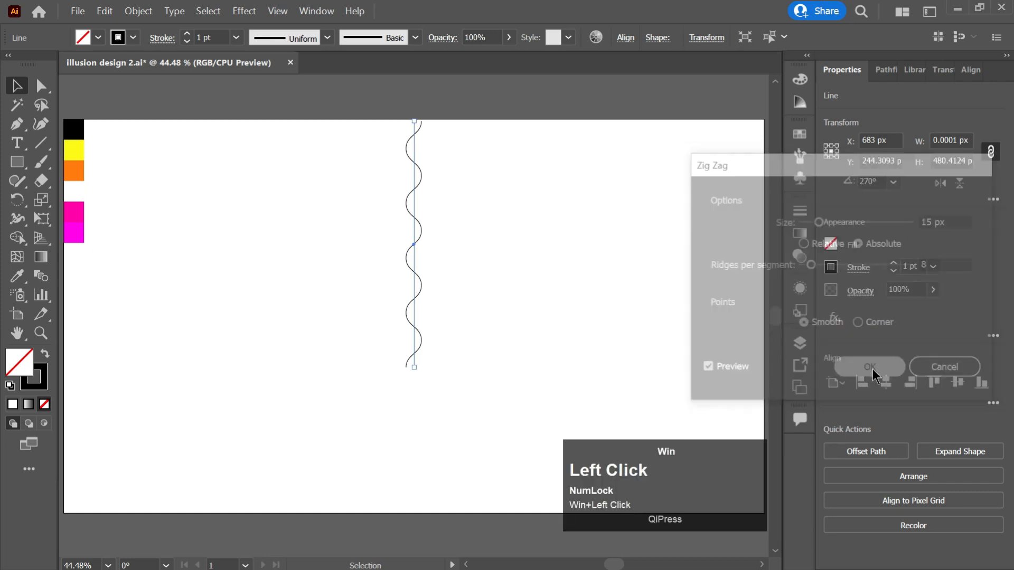
{"action": "left_click", "coordinate": [525, 201]}
Expand the wavy line's Zig Zag appearance into a plain editable path, about 30 px wide
{"action": "left_click", "coordinate": [415, 195]}
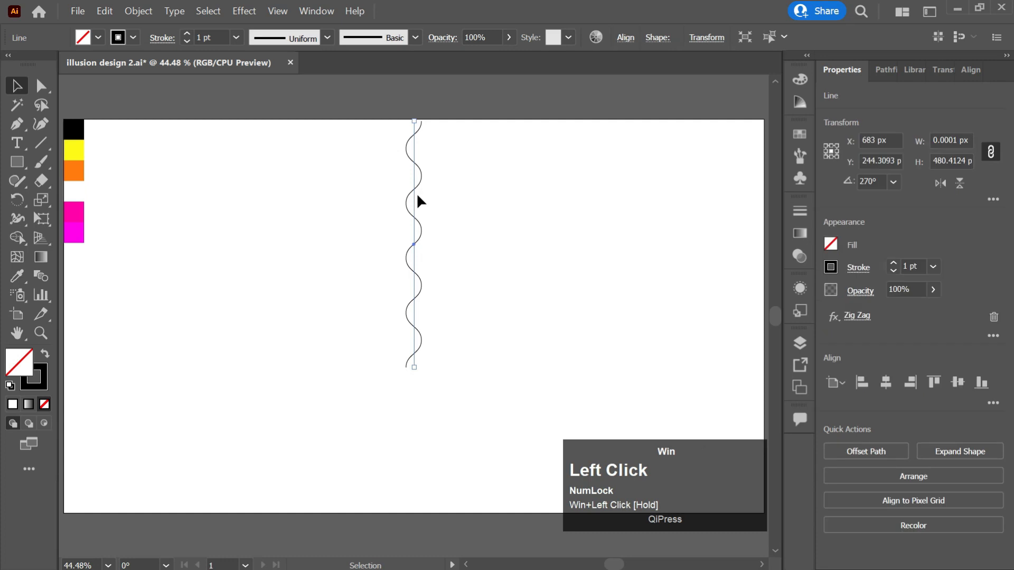
{"action": "left_click", "coordinate": [140, 13]}
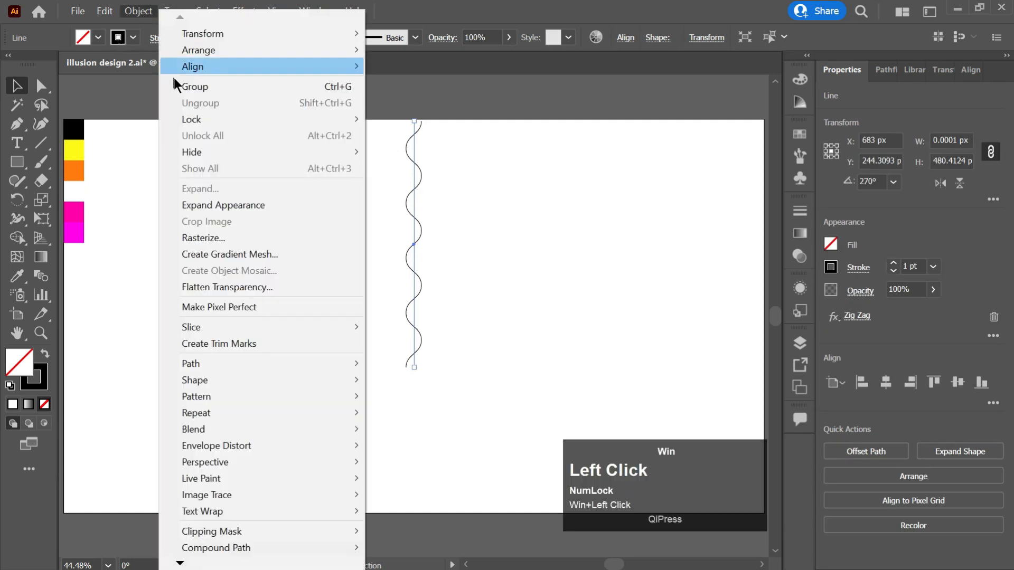
{"action": "left_click", "coordinate": [227, 206]}
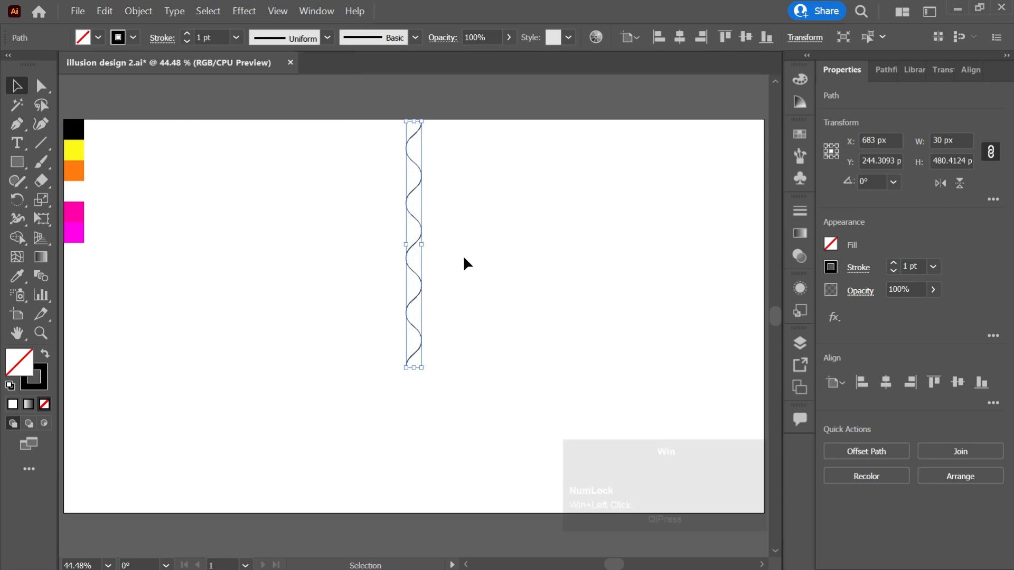
Give the wavy path a 30 pt stroke with the tapering triangle width profile
{"action": "left_click", "coordinate": [853, 276]}
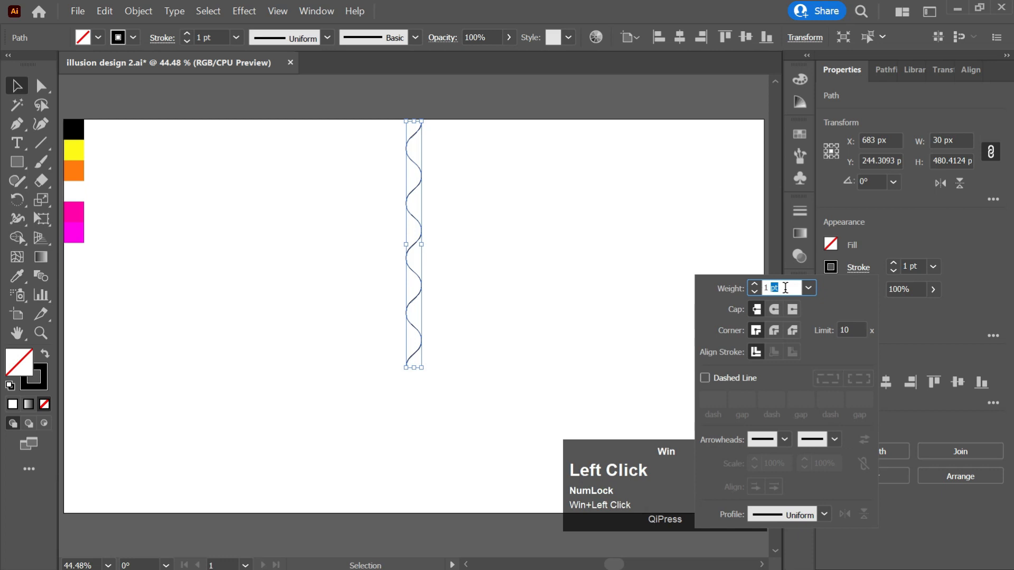
{"action": "type", "text": "30"}
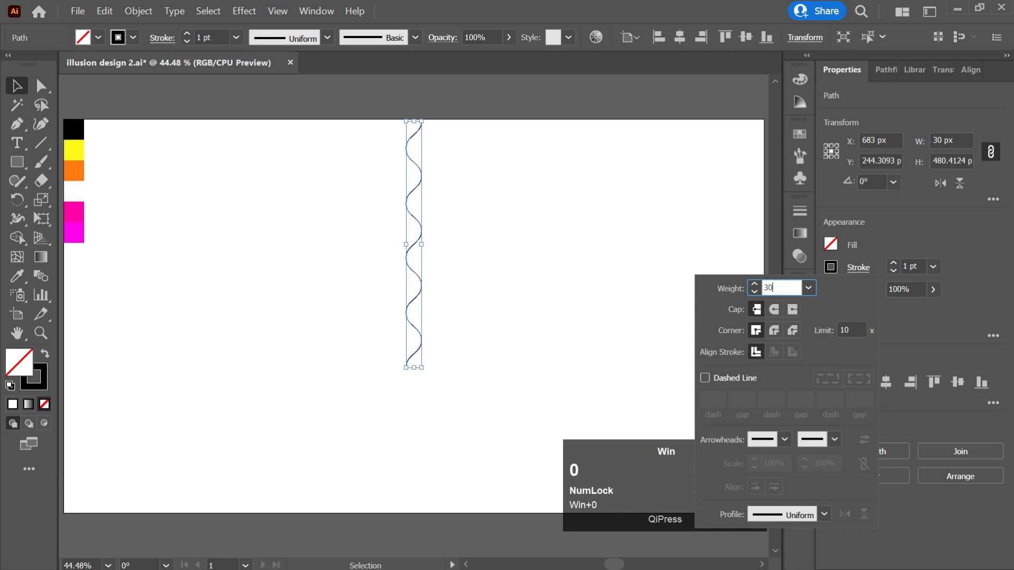
{"action": "left_click", "coordinate": [824, 515]}
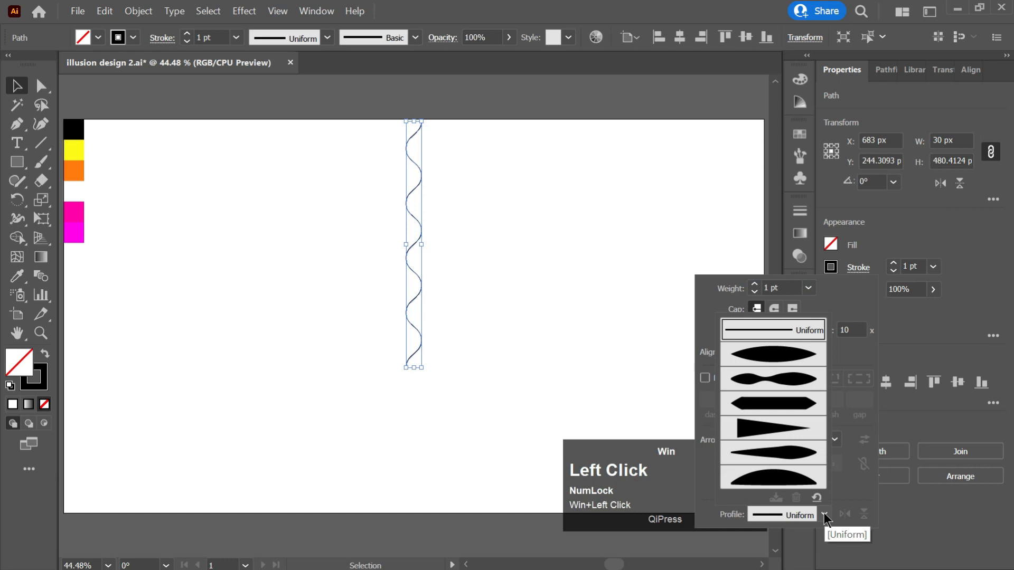
{"action": "left_click", "coordinate": [797, 427]}
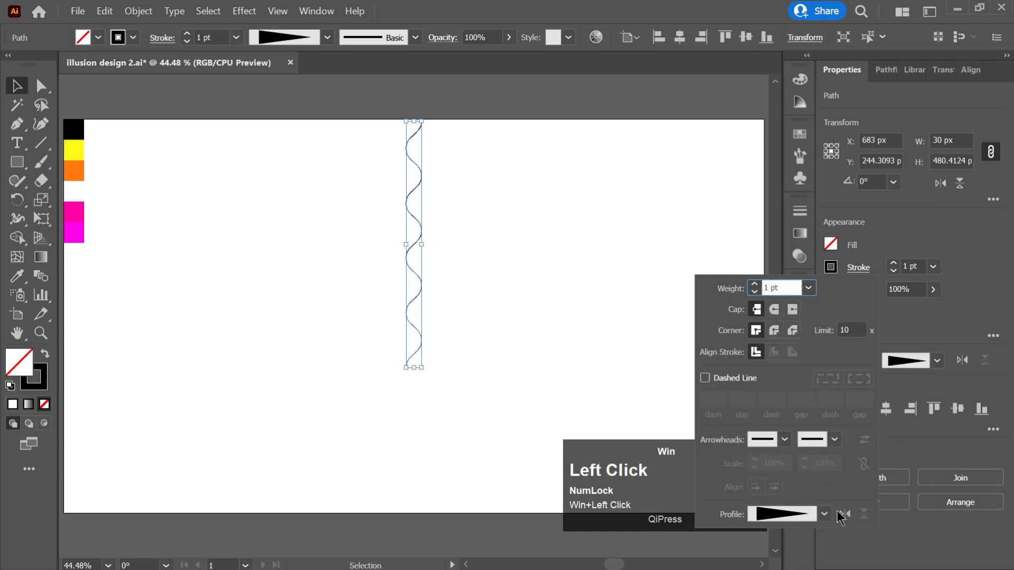
{"action": "left_click", "coordinate": [776, 284]}
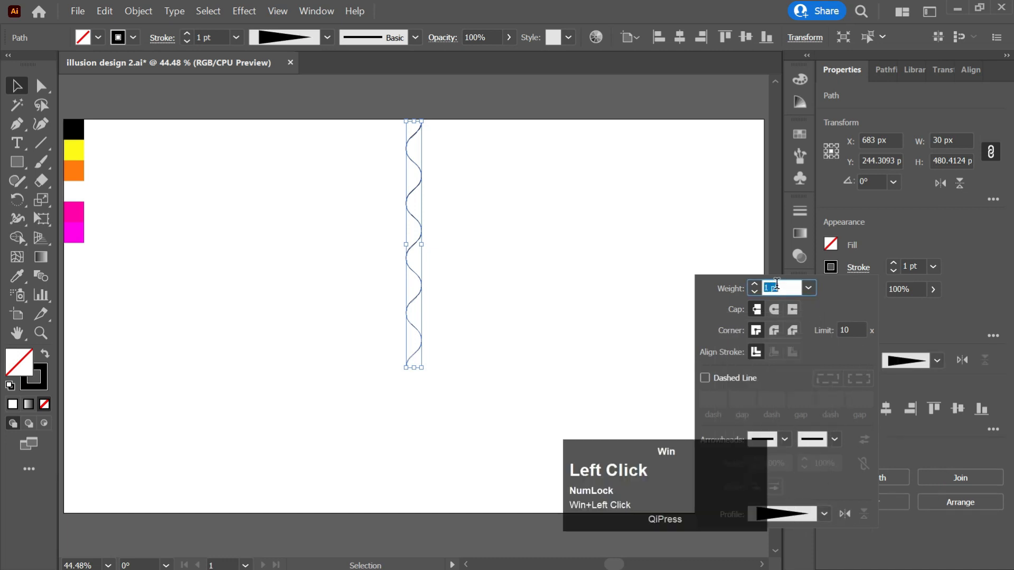
{"action": "type", "text": "30"}
{"action": "key", "text": "Return"}
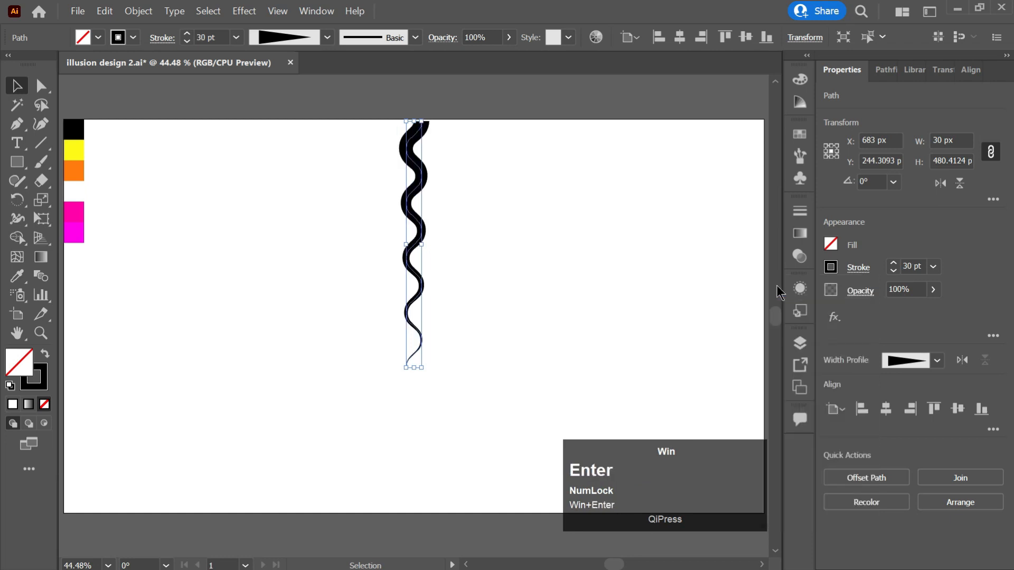
Increase the wavy path's stroke weight to 40 pt
{"action": "left_click", "coordinate": [521, 184]}
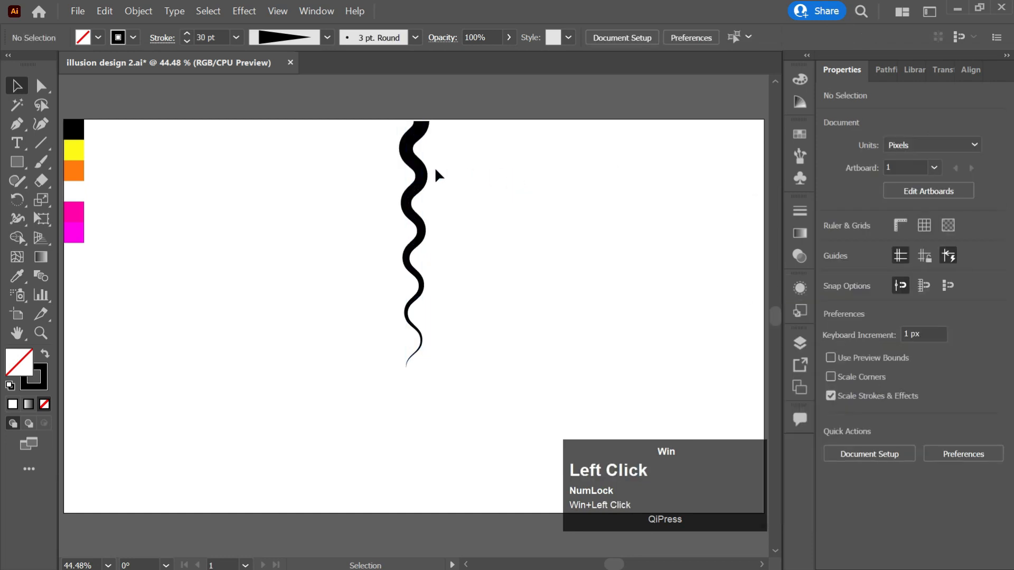
{"action": "left_click", "coordinate": [425, 183]}
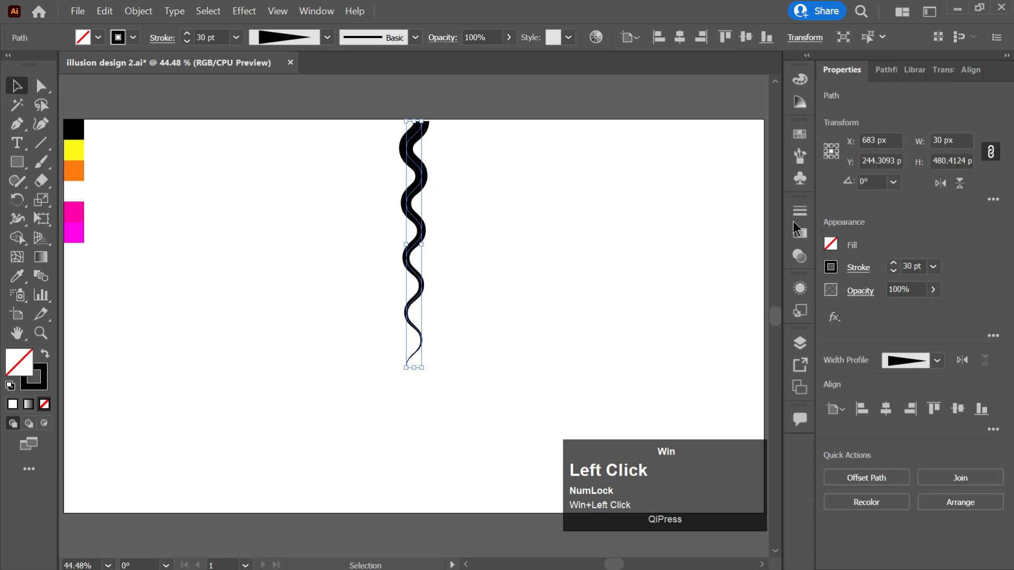
{"action": "left_click", "coordinate": [916, 265]}
{"action": "scroll", "coordinate": [917, 266], "scroll_direction": "up", "scroll_amount": 9}
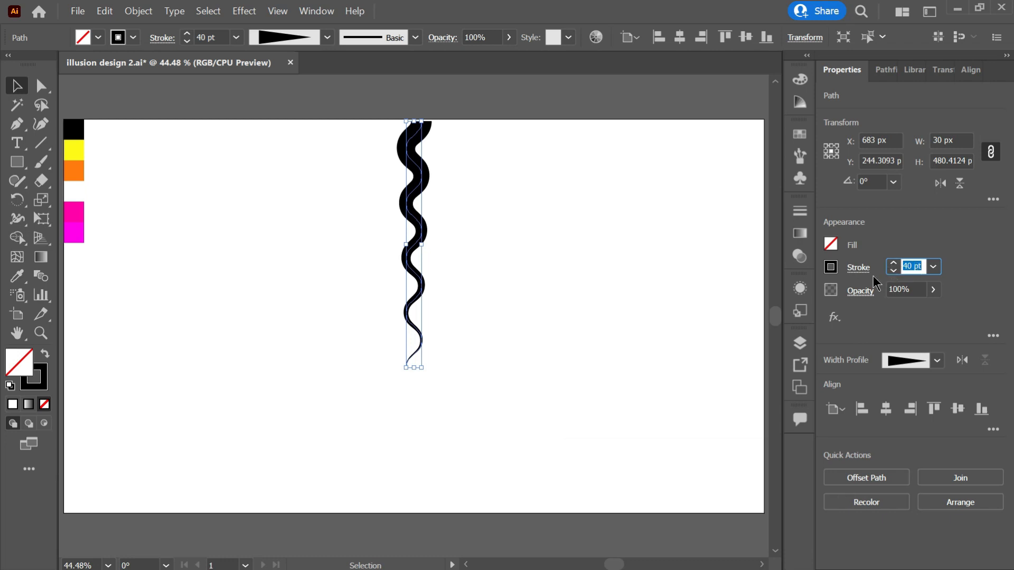
{"action": "left_click", "coordinate": [558, 256]}
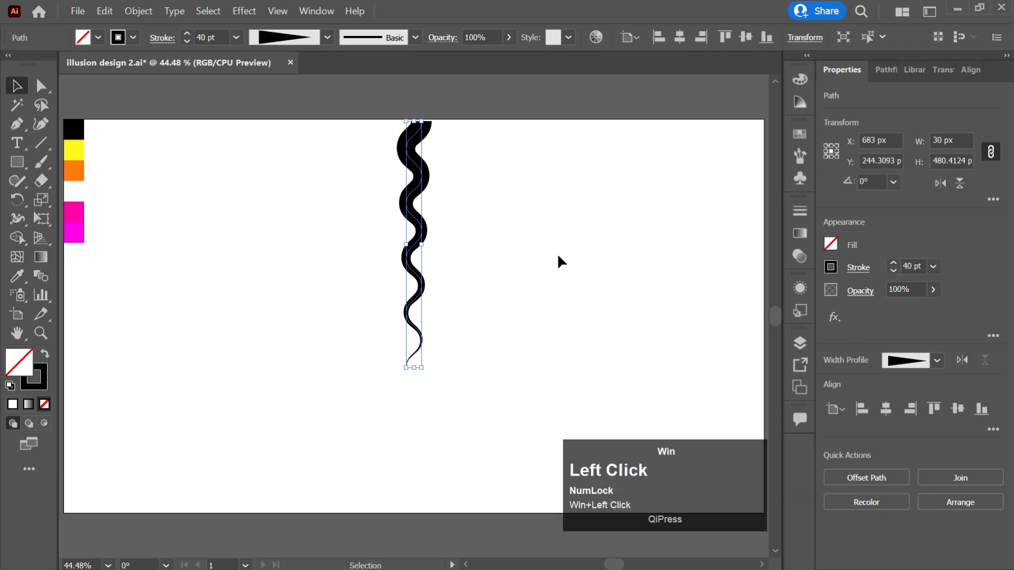
Expand the tapered stroke into a black-filled shape and zoom in on its lower tip
{"action": "left_click", "coordinate": [138, 13]}
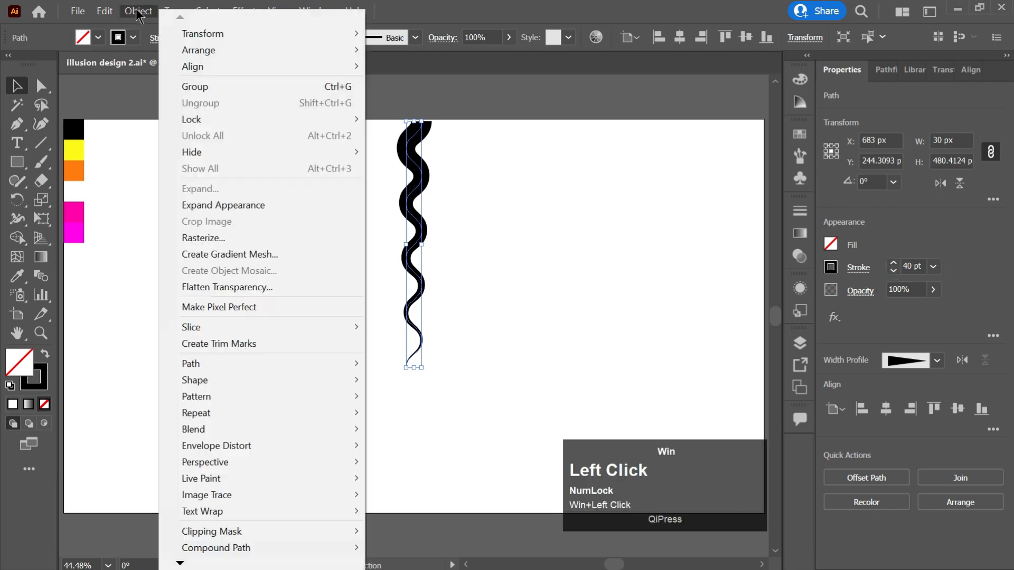
{"action": "left_click", "coordinate": [220, 206]}
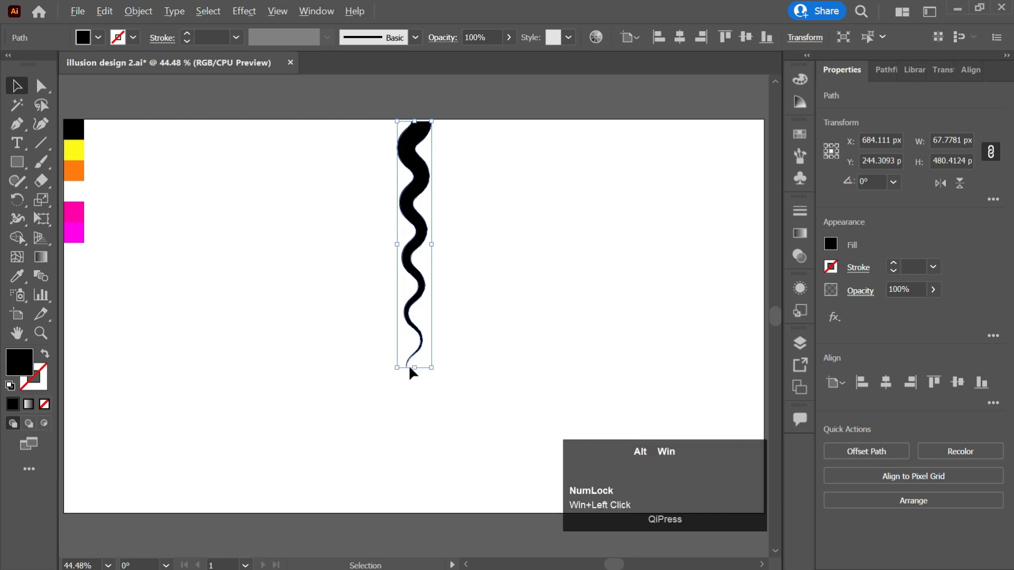
{"action": "scroll", "coordinate": [404, 365], "scroll_direction": "up", "scroll_amount": 2, "text": "alt"}
{"action": "scroll", "coordinate": [404, 366], "scroll_direction": "up", "scroll_amount": 4, "text": "alt"}
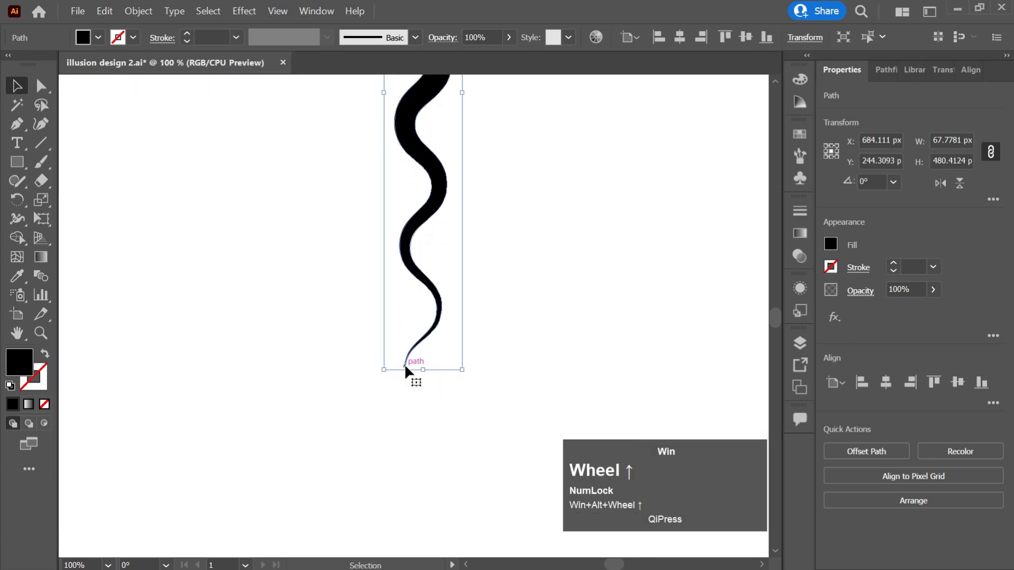
{"action": "scroll", "coordinate": [401, 375], "scroll_direction": "up", "scroll_amount": 1, "text": "alt"}
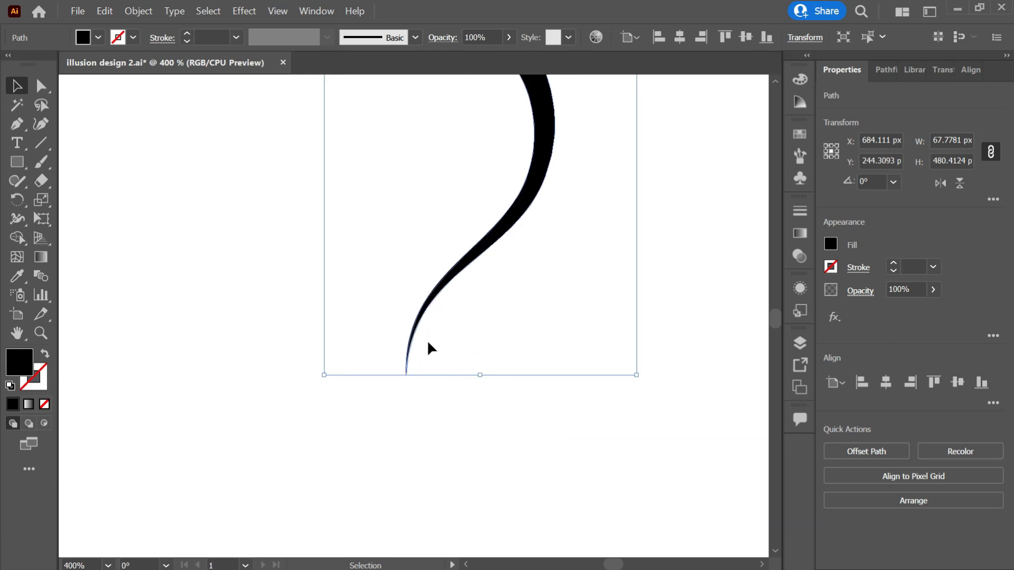
Fan out several copies of the black stripe, each rotated about 4° around its bottom tip
{"action": "key", "text": "r"}
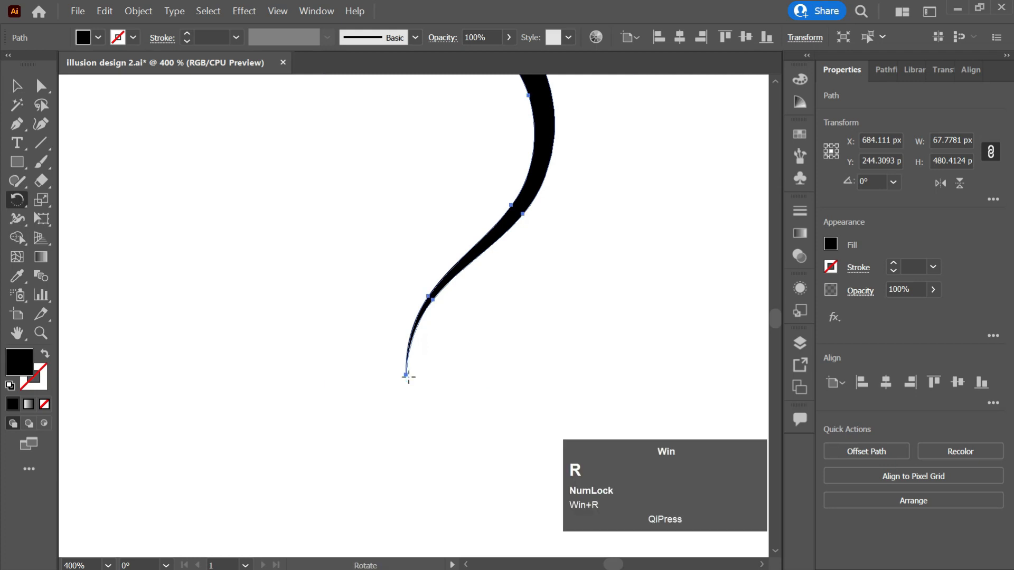
{"action": "left_click", "coordinate": [405, 375]}
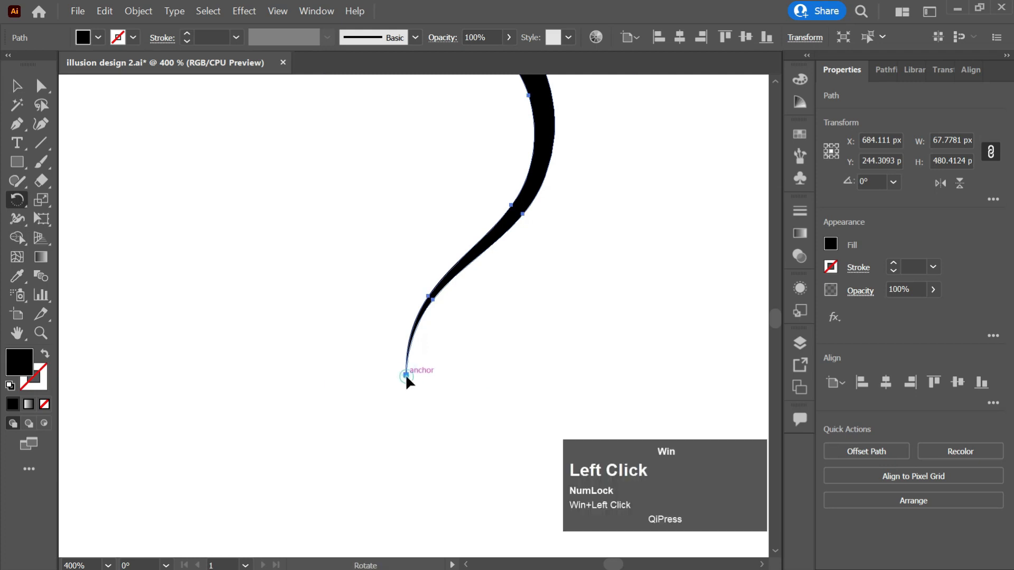
{"action": "left_click_drag", "start_coordinate": [460, 274], "coordinate": [475, 268]}
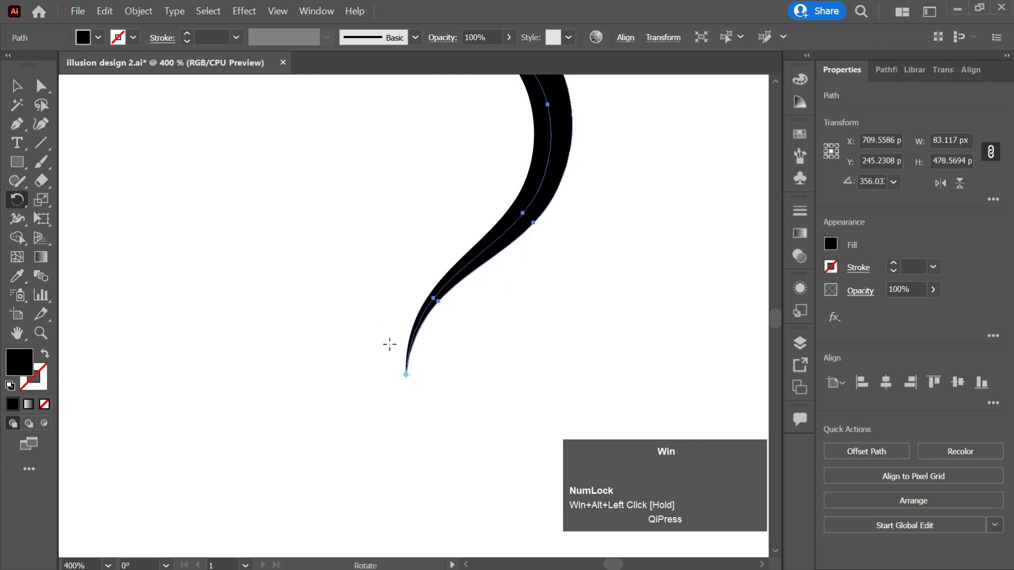
{"action": "key", "text": "v"}
{"action": "left_click", "coordinate": [547, 218]}
{"action": "key", "text": "r"}
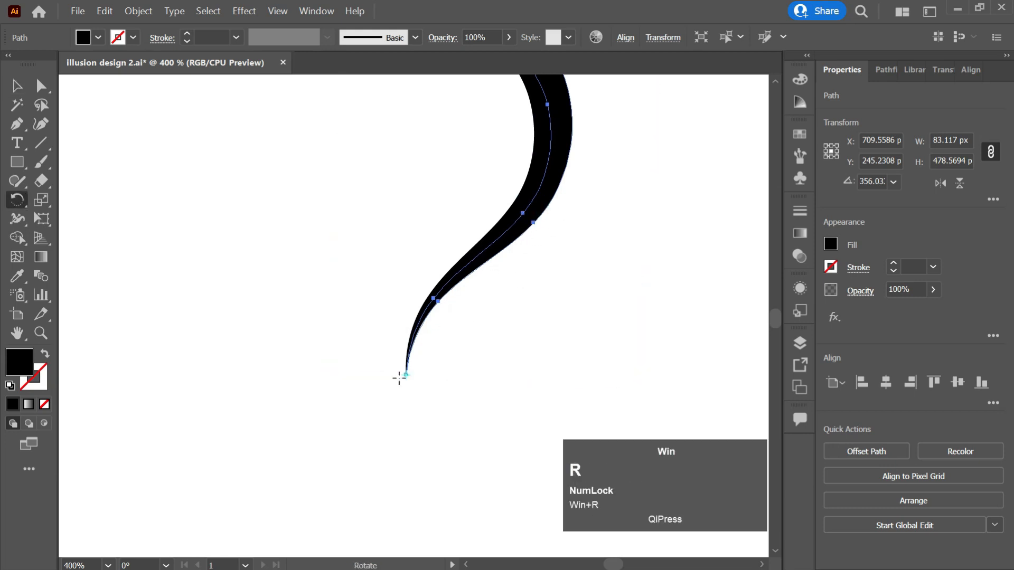
{"action": "left_click", "coordinate": [408, 376]}
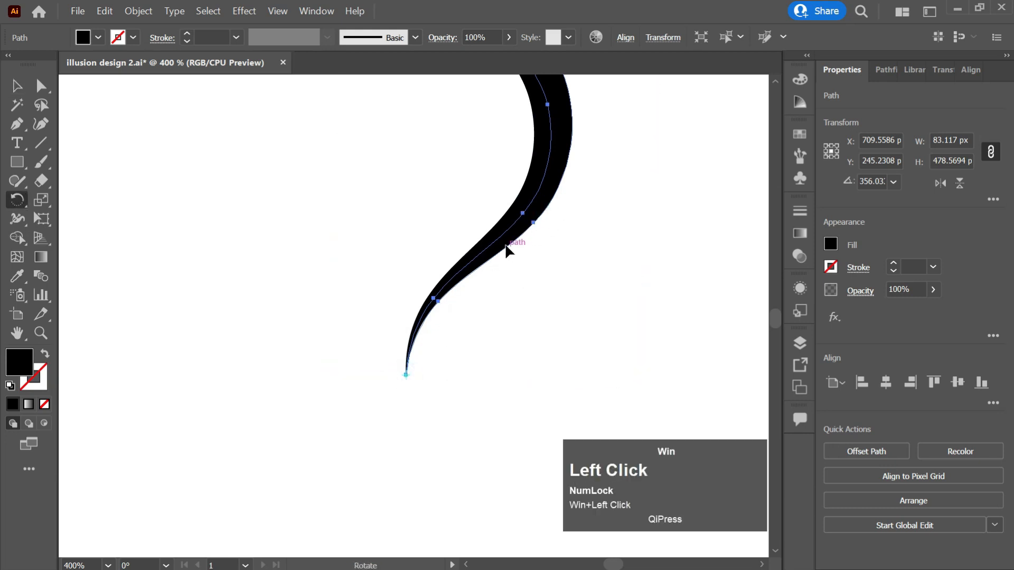
{"action": "left_click_drag", "start_coordinate": [509, 240], "coordinate": [521, 244]}
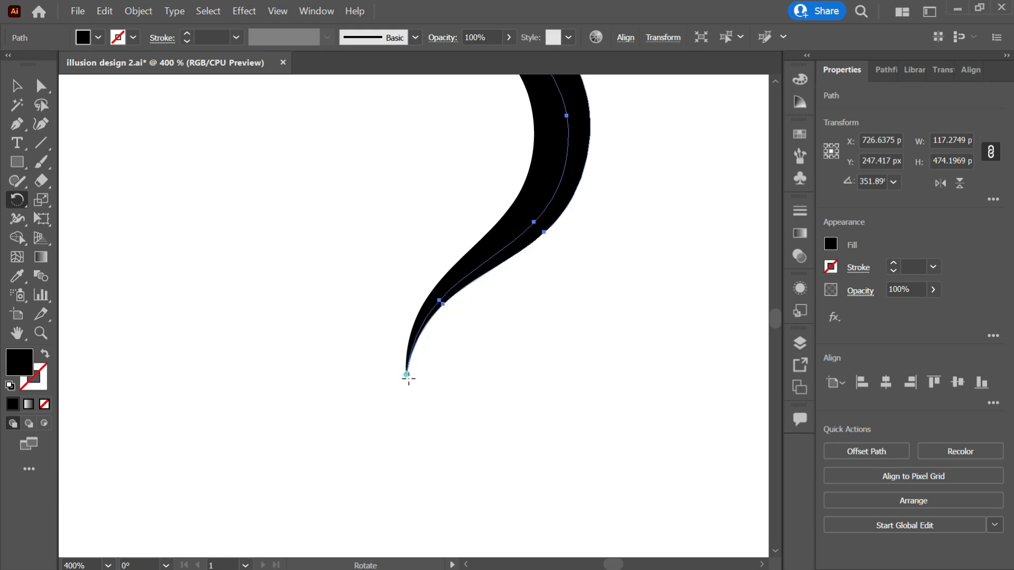
{"action": "key", "text": "r"}
{"action": "left_click_drag", "start_coordinate": [522, 244], "coordinate": [566, 264]}
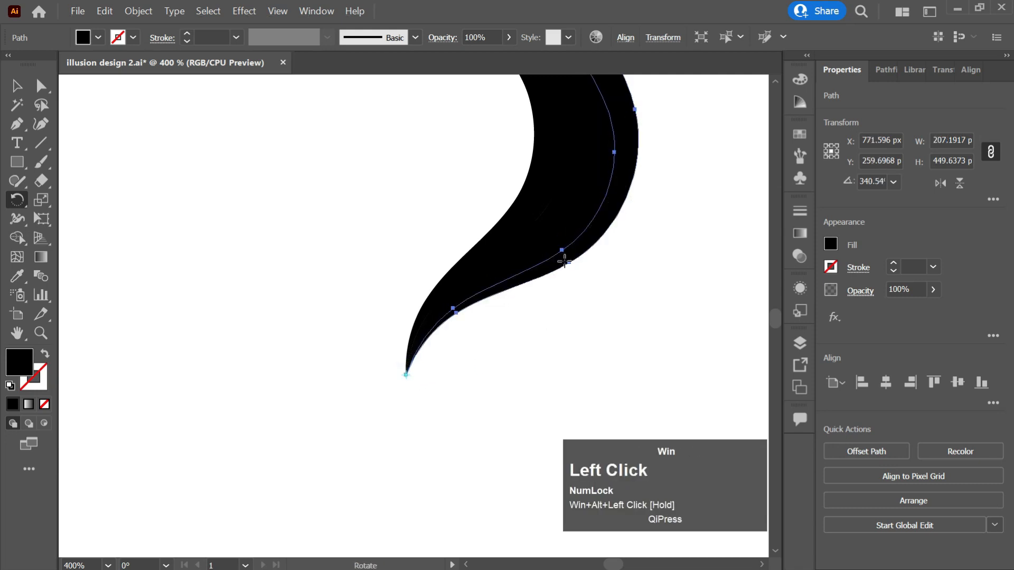
Zoom out and pan so the whole black plume sits beside the swatches, then select one stripe
{"action": "key", "text": "v"}
{"action": "left_click", "coordinate": [665, 223]}
{"action": "scroll", "coordinate": [658, 214], "scroll_direction": "down", "scroll_amount": 2}
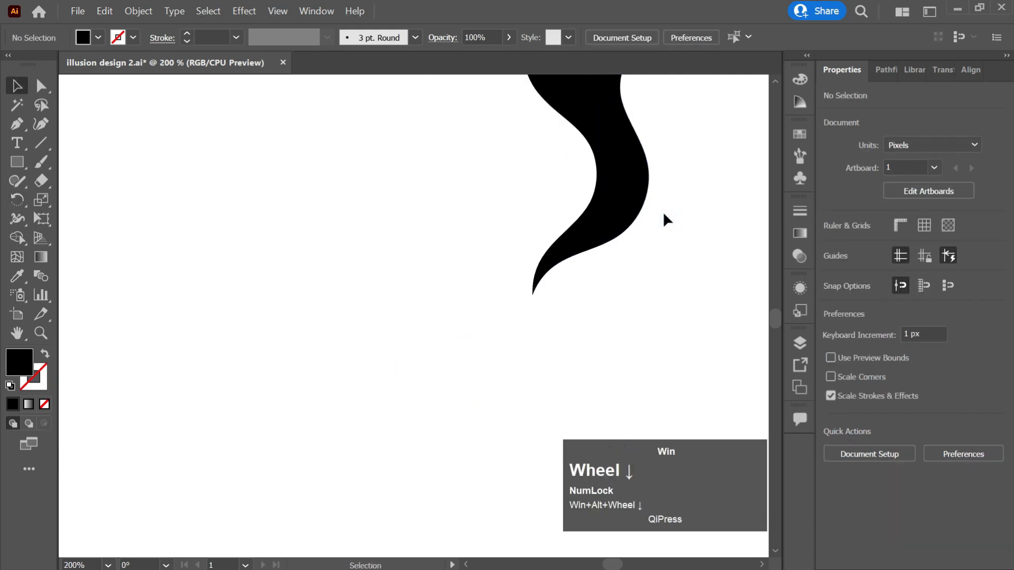
{"action": "scroll", "coordinate": [666, 214], "scroll_direction": "up", "scroll_amount": 6}
{"action": "scroll", "coordinate": [666, 217], "scroll_direction": "up", "scroll_amount": 3}
{"action": "scroll", "coordinate": [661, 216], "scroll_direction": "down", "scroll_amount": 1}
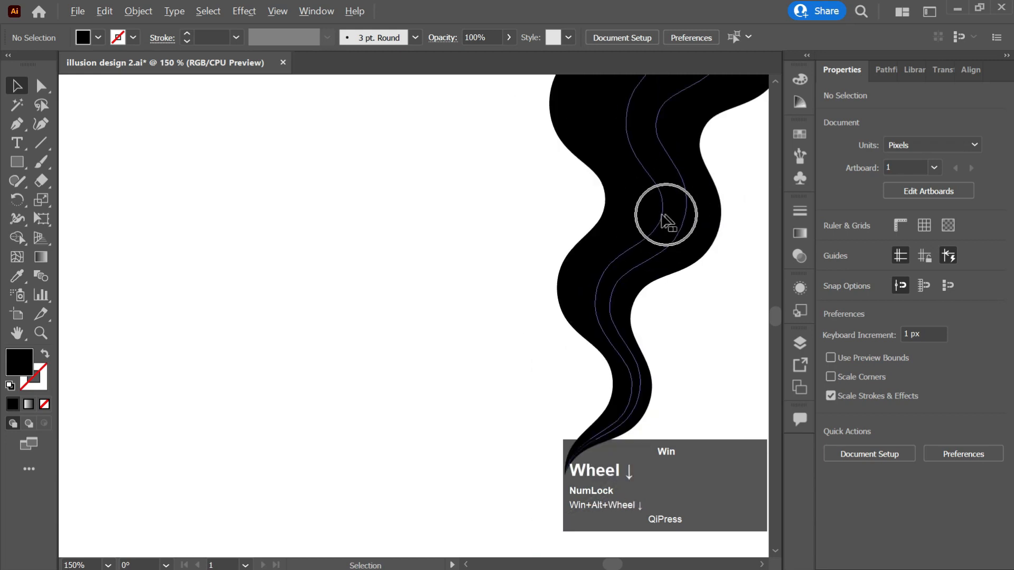
{"action": "left_click", "coordinate": [629, 207]}
{"action": "scroll", "coordinate": [322, 269], "scroll_direction": "down", "scroll_amount": 1}
{"action": "scroll", "coordinate": [274, 253], "scroll_direction": "down", "scroll_amount": 1}
{"action": "scroll", "coordinate": [235, 242], "scroll_direction": "left", "scroll_amount": 5}
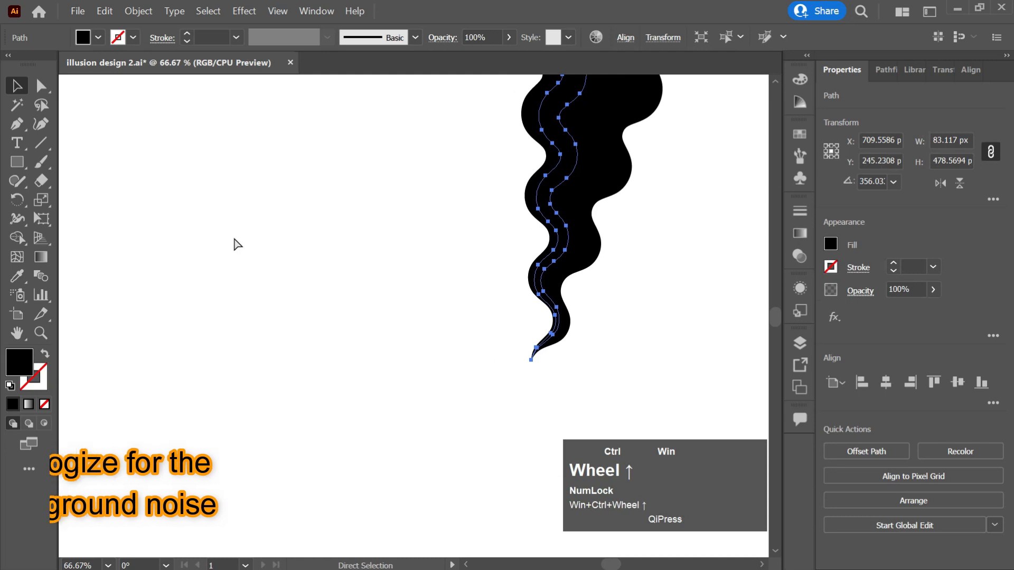
{"action": "scroll", "coordinate": [247, 223], "scroll_direction": "up", "scroll_amount": 4}
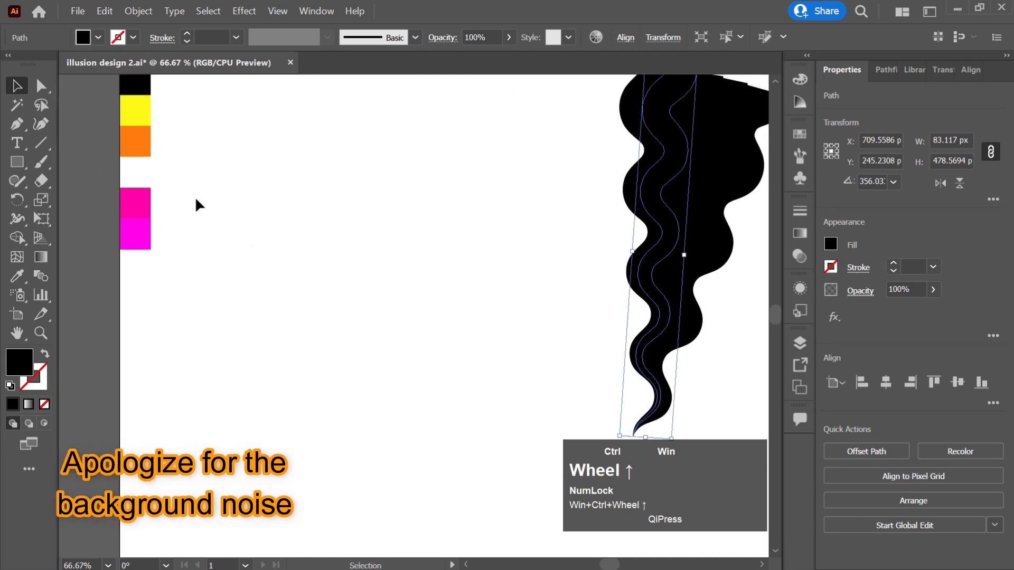
{"action": "scroll", "coordinate": [219, 199], "scroll_direction": "down", "scroll_amount": 1}
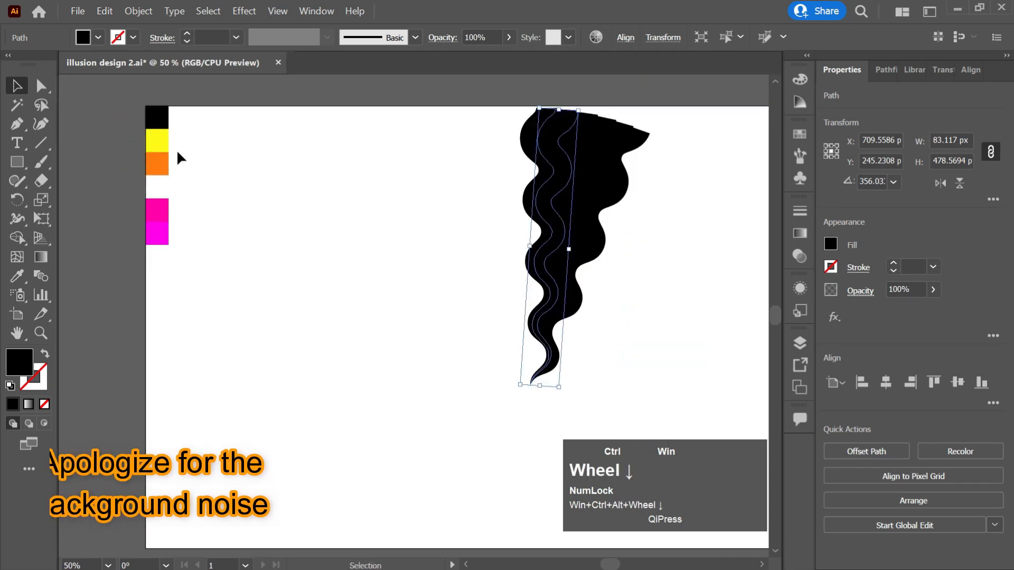
Recolour the fanned stripes yellow, orange, white, upper magenta and lower magenta from the swatches
{"action": "key", "text": "i"}
{"action": "left_click", "coordinate": [162, 146]}
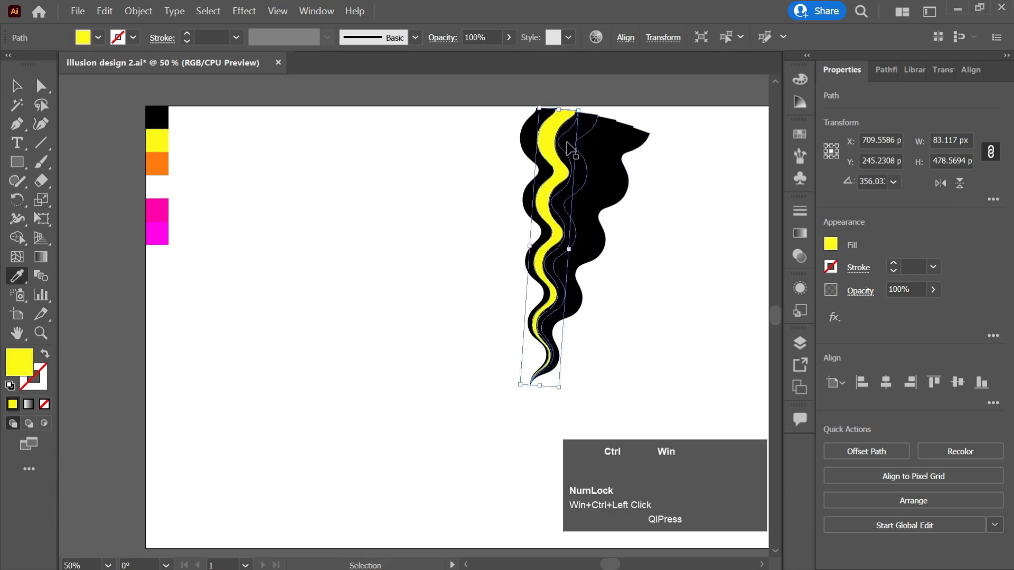
{"action": "left_click", "coordinate": [571, 150], "text": "ctrl"}
{"action": "left_click", "coordinate": [157, 164]}
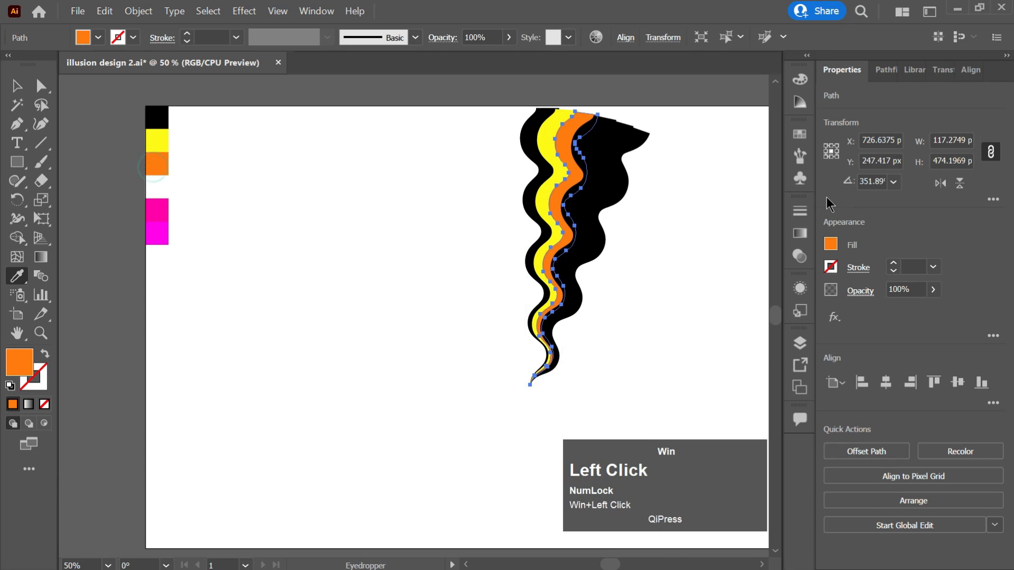
{"action": "left_click", "coordinate": [582, 153], "text": "ctrl"}
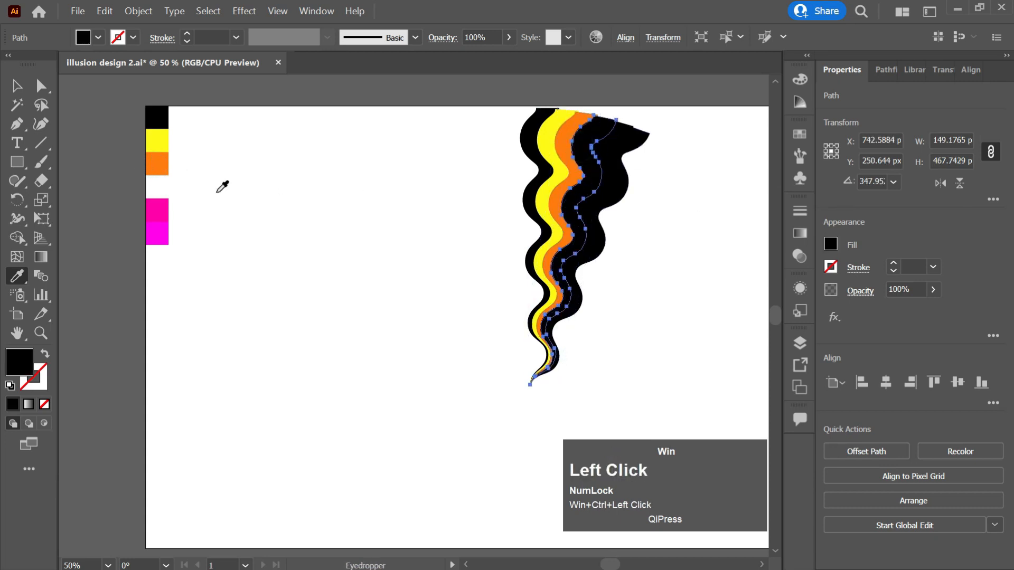
{"action": "left_click", "coordinate": [162, 185]}
{"action": "left_click", "coordinate": [607, 151], "text": "ctrl"}
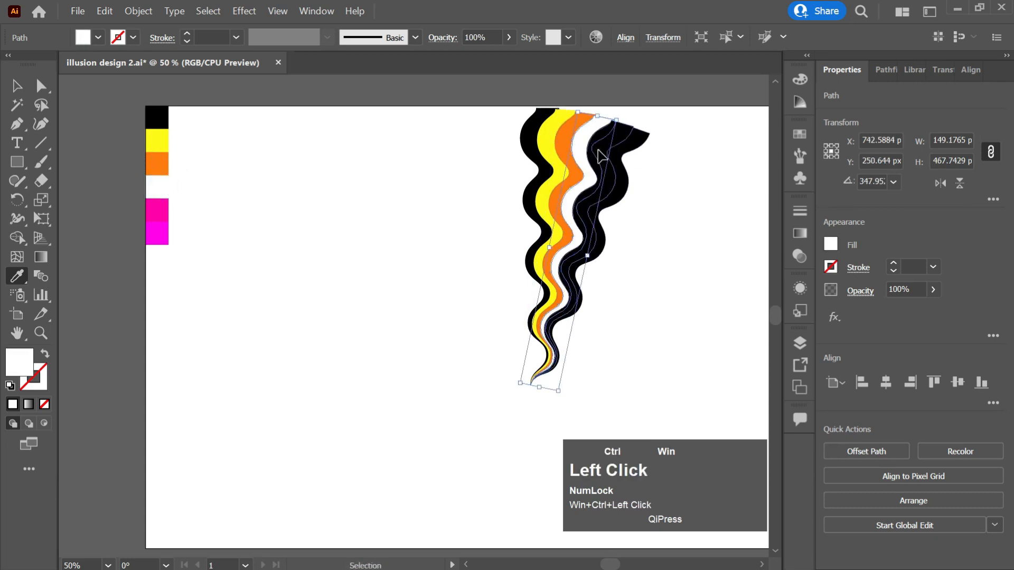
{"action": "left_click", "coordinate": [150, 217]}
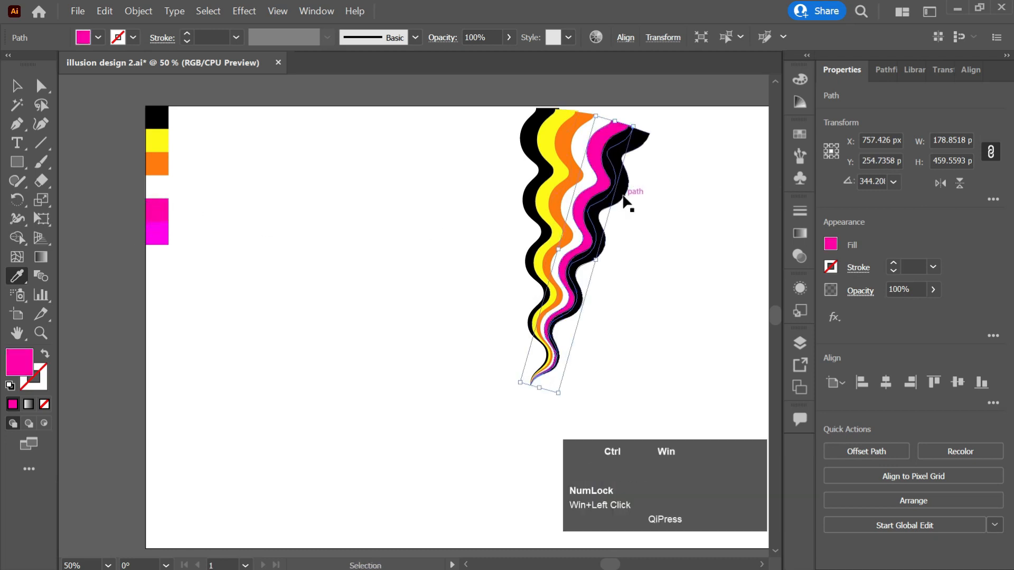
{"action": "left_click", "coordinate": [625, 200], "text": "ctrl"}
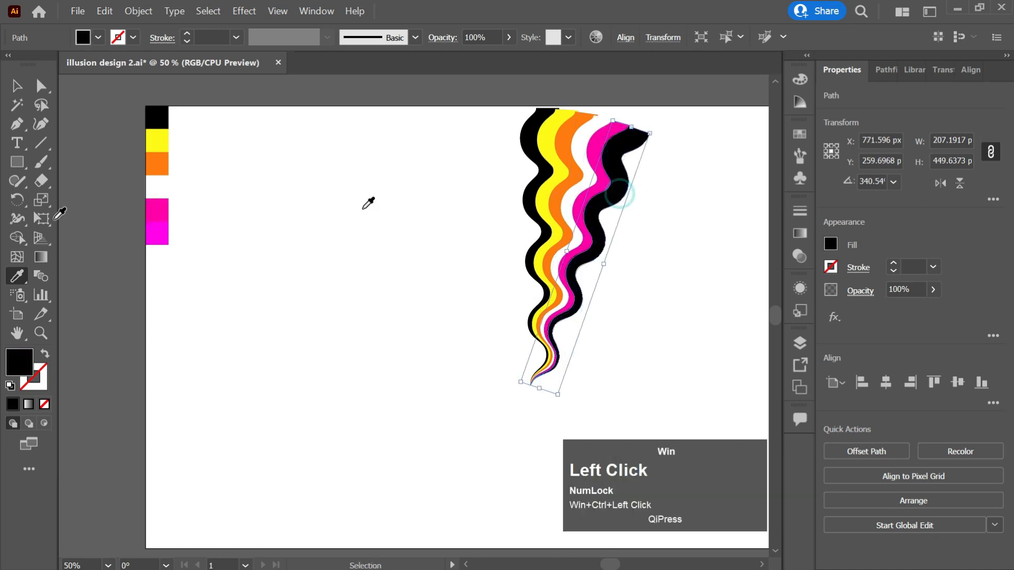
{"action": "left_click", "coordinate": [163, 233]}
{"action": "key", "text": "v"}
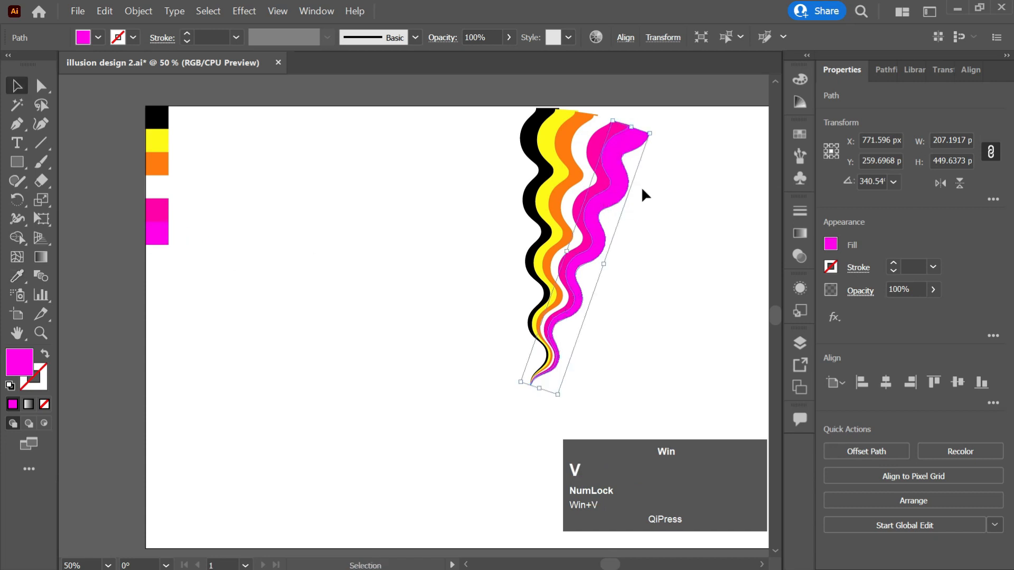
{"action": "left_click", "coordinate": [654, 221]}
Group the coloured stripes, shrink to about 181.85 × 388.34 px, and centre at the artboard's top edge
{"action": "left_click_drag", "start_coordinate": [674, 193], "coordinate": [512, 300]}
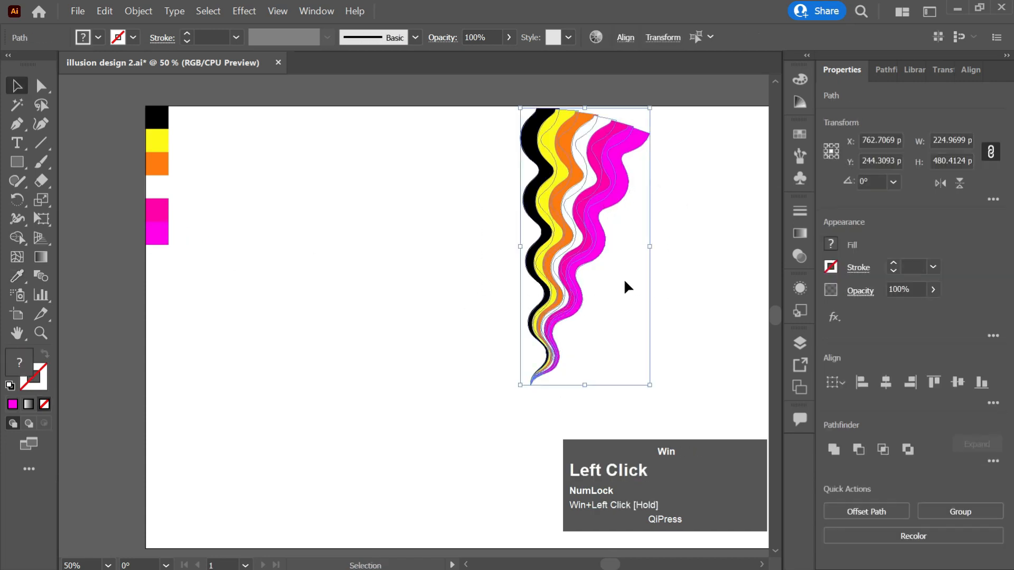
{"action": "key", "text": "ctrl+g"}
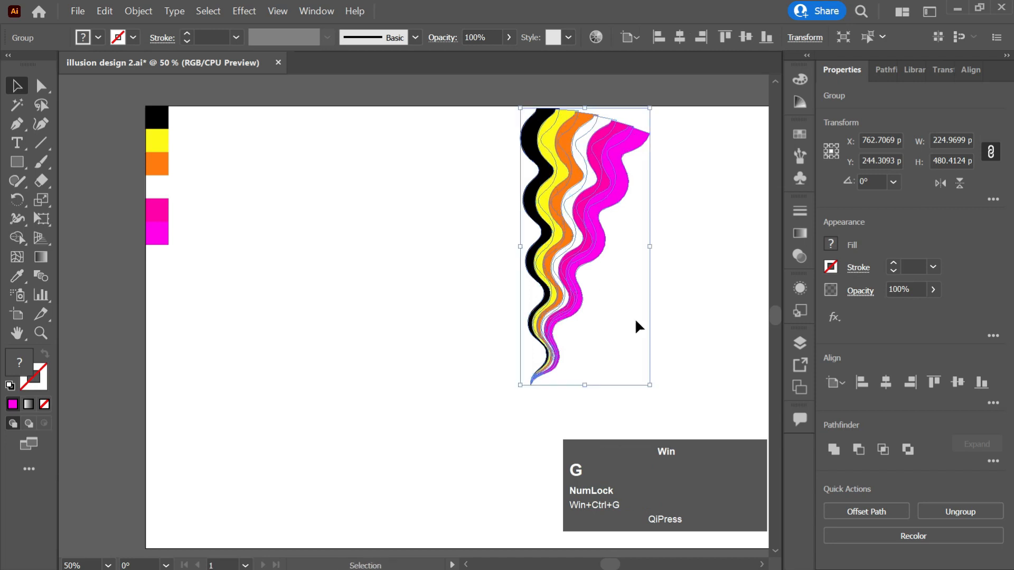
{"action": "left_click_drag", "start_coordinate": [652, 245], "coordinate": [625, 246]}
{"action": "left_click", "coordinate": [888, 380]}
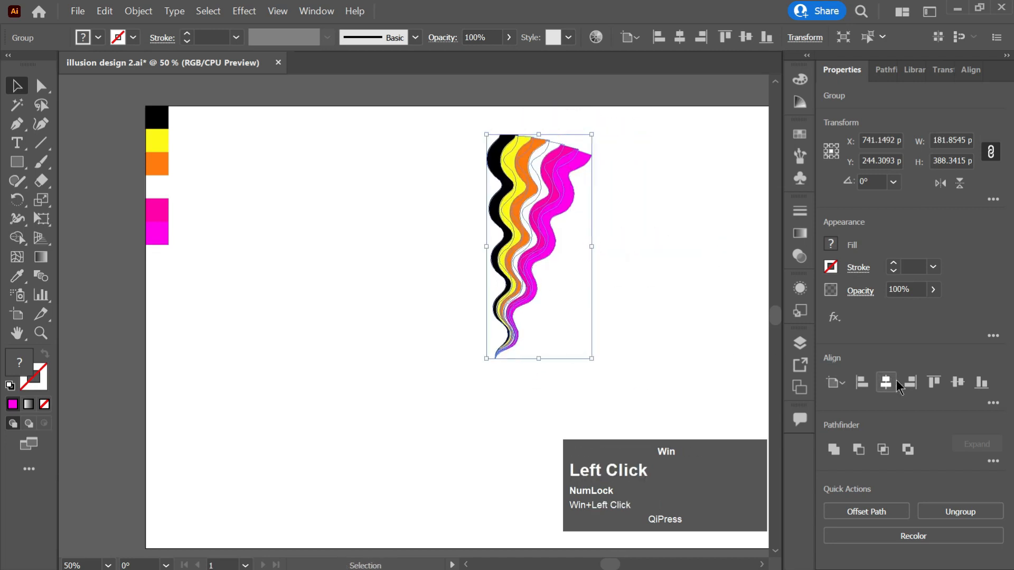
{"action": "left_click", "coordinate": [935, 384]}
{"action": "key", "text": "ctrl+0"}
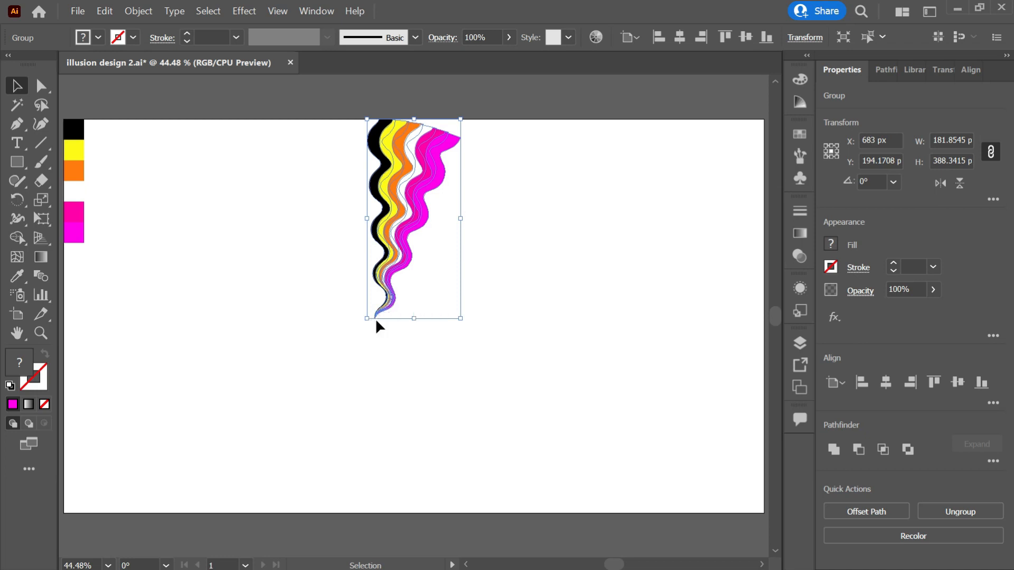
{"action": "key", "text": "r"}
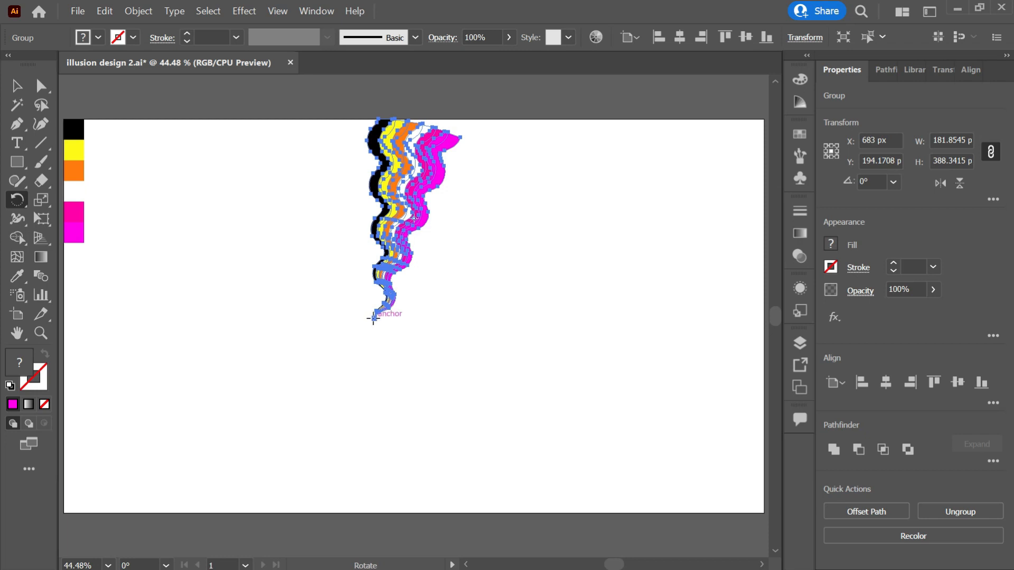
Rotate a copy of the strip about 20° around its bottom point, repeating with Ctrl+D into a full circle
{"action": "left_click", "coordinate": [374, 318]}
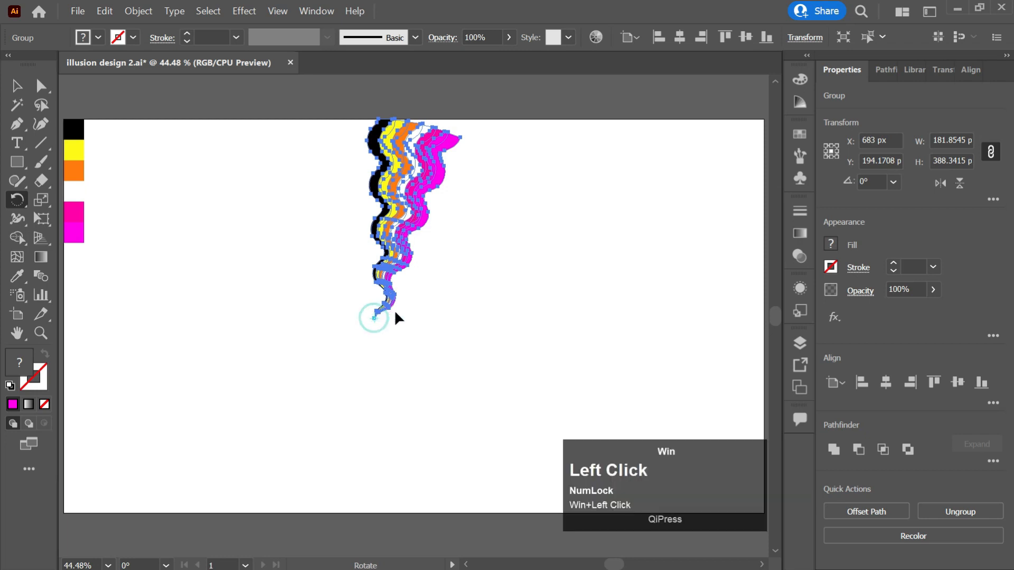
{"action": "key", "text": "alt"}
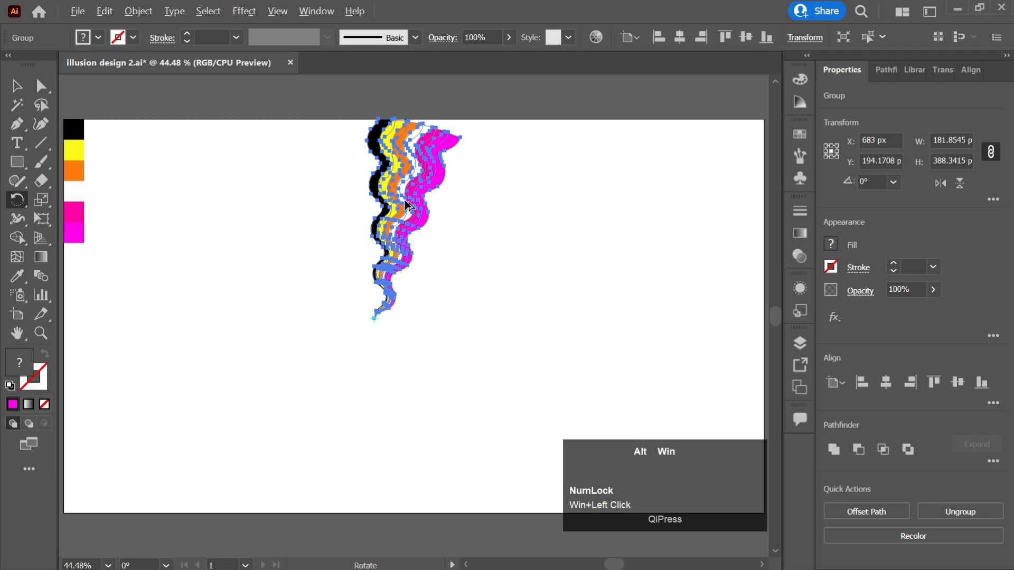
{"action": "left_click_drag", "start_coordinate": [407, 205], "coordinate": [455, 220]}
{"action": "key", "text": "ctrl"}
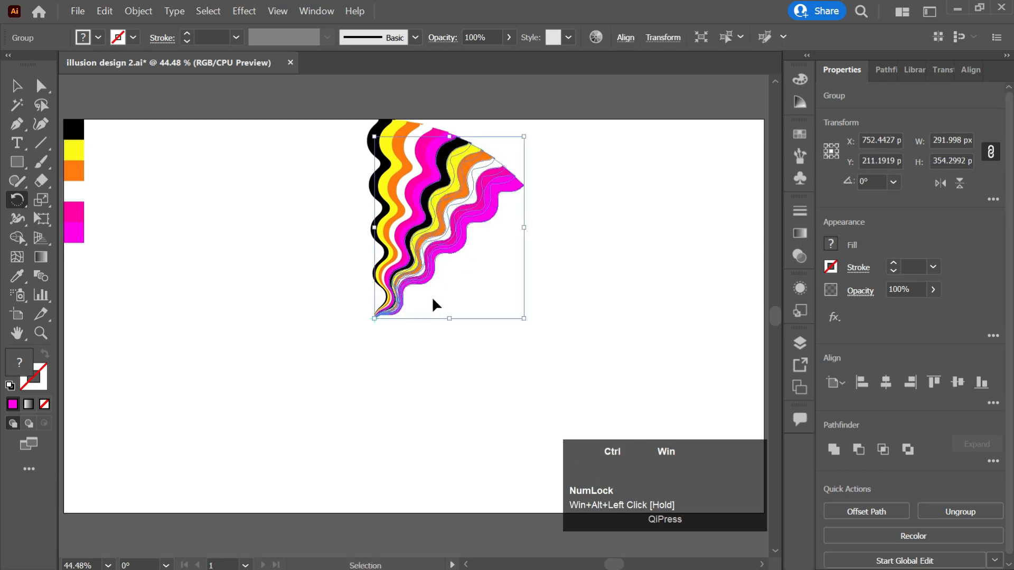
{"action": "key", "text": "ctrl+d"}
{"action": "key", "text": "ctrl+d"}
{"action": "key", "text": "ctrl+d"}
{"action": "key", "text": "ctrl+d"}
{"action": "key", "text": "ctrl+d"}
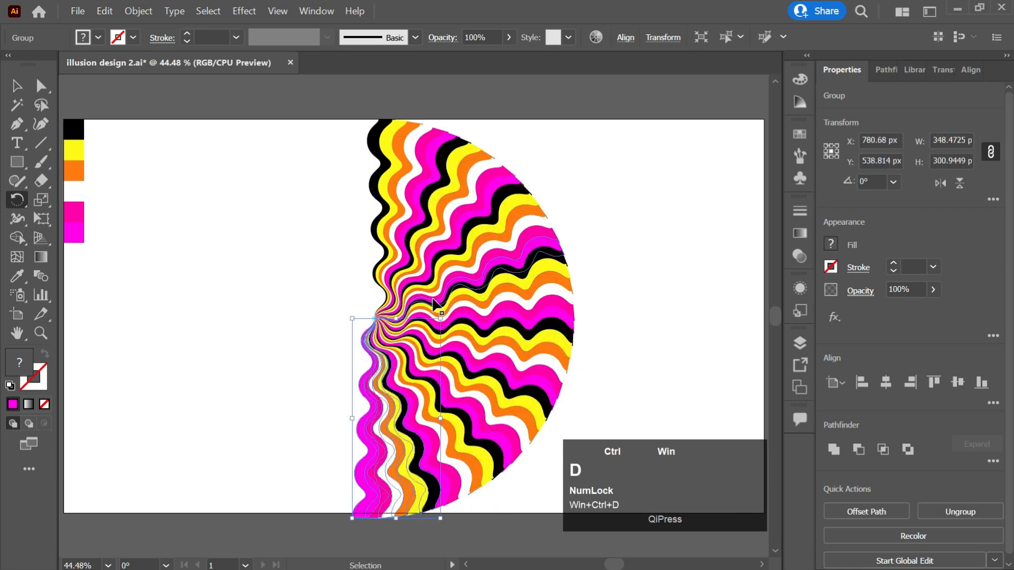
{"action": "key", "text": "ctrl+d"}
{"action": "key", "text": "ctrl+d"}
{"action": "key", "text": "ctrl+d"}
{"action": "key", "text": "ctrl+d"}
{"action": "key", "text": "ctrl+d"}
{"action": "key", "text": "ctrl+d"}
{"action": "key", "text": "ctrl+d"}
{"action": "key", "text": "ctrl+d"}
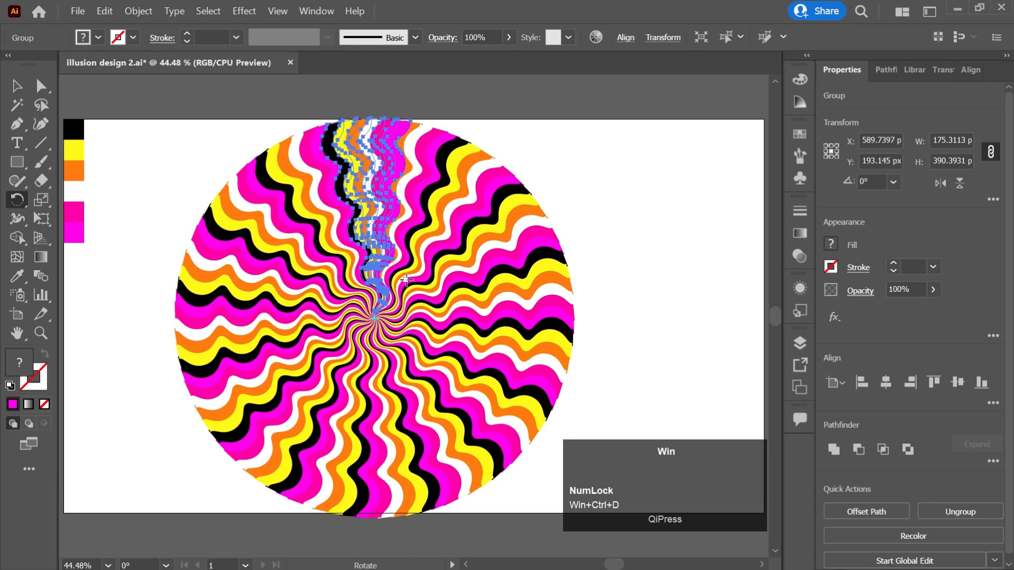
{"action": "key", "text": "v"}
{"action": "left_click", "coordinate": [595, 146]}
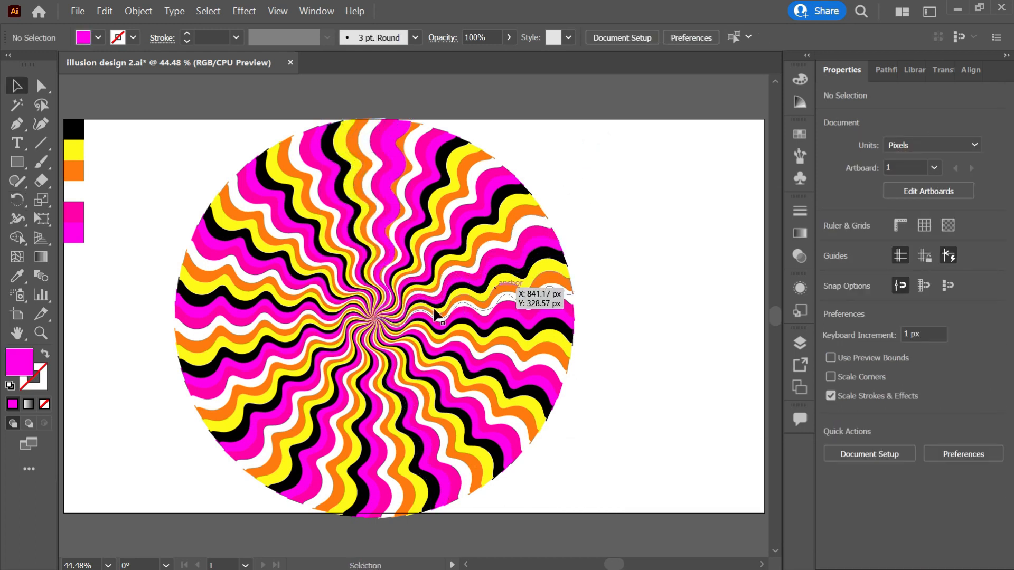
Group all the radial stripe paths and centre the group on the artboard at X 683 px
{"action": "left_click_drag", "start_coordinate": [550, 99], "coordinate": [189, 522]}
{"action": "key", "text": "ctrl"}
{"action": "key", "text": "ctrl+g"}
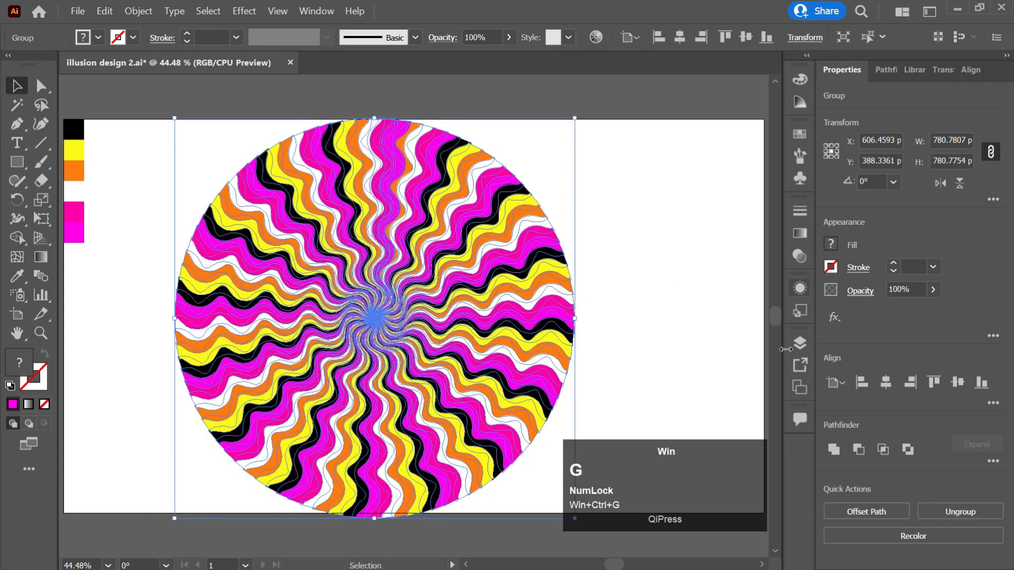
{"action": "left_click", "coordinate": [893, 382]}
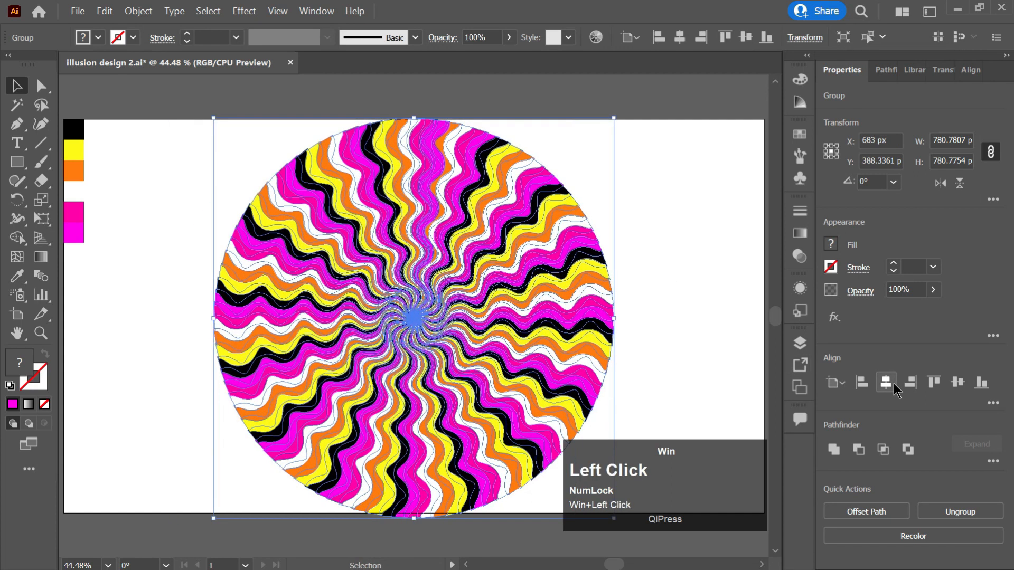
{"action": "left_click", "coordinate": [958, 382]}
{"action": "left_click", "coordinate": [600, 302]}
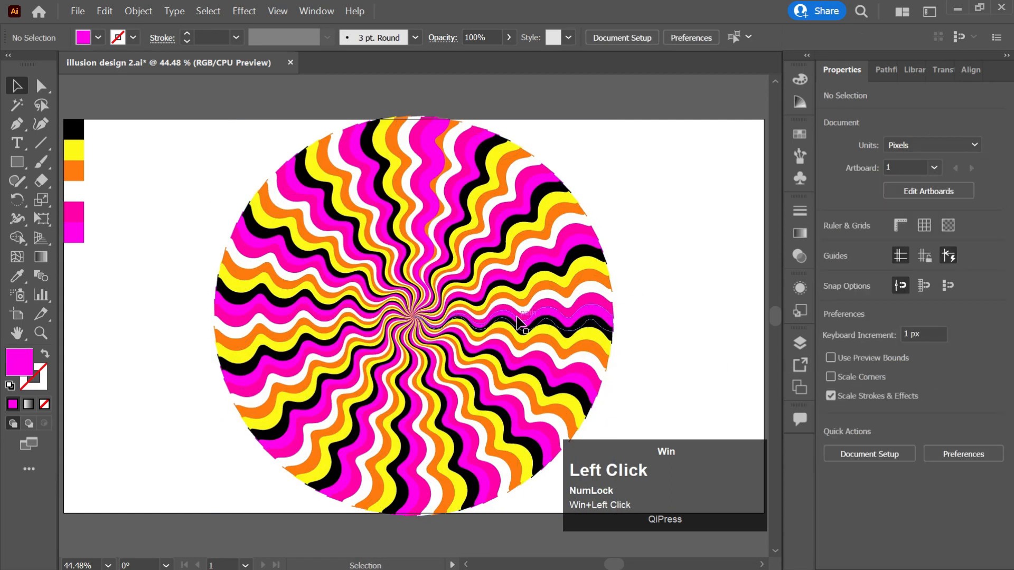
Draw a 761.74 px circle out from the centre of the stripe pattern
{"action": "key", "text": "l"}
{"action": "left_click_drag", "start_coordinate": [414, 316], "coordinate": [608, 416]}
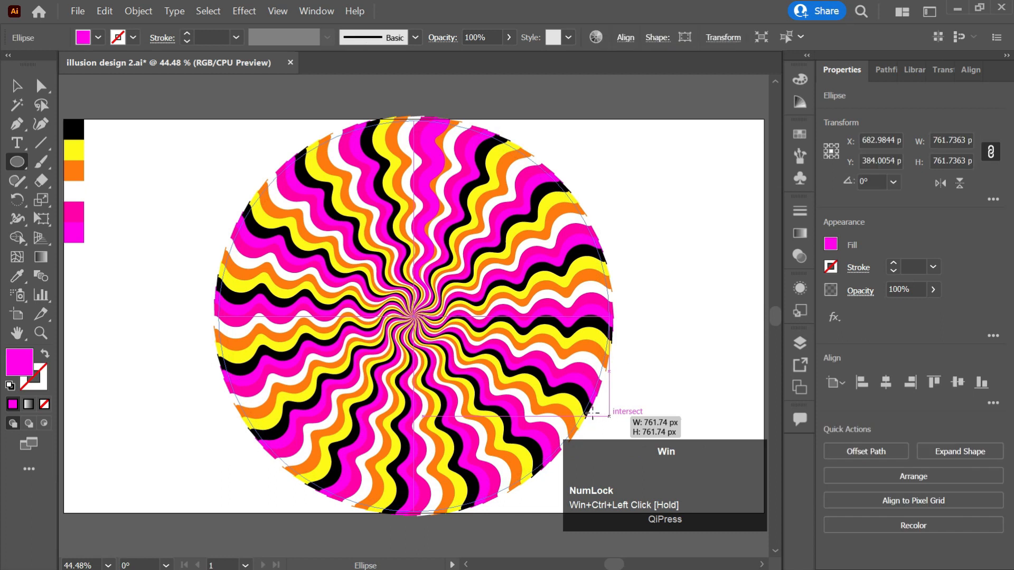
{"action": "key", "text": "v"}
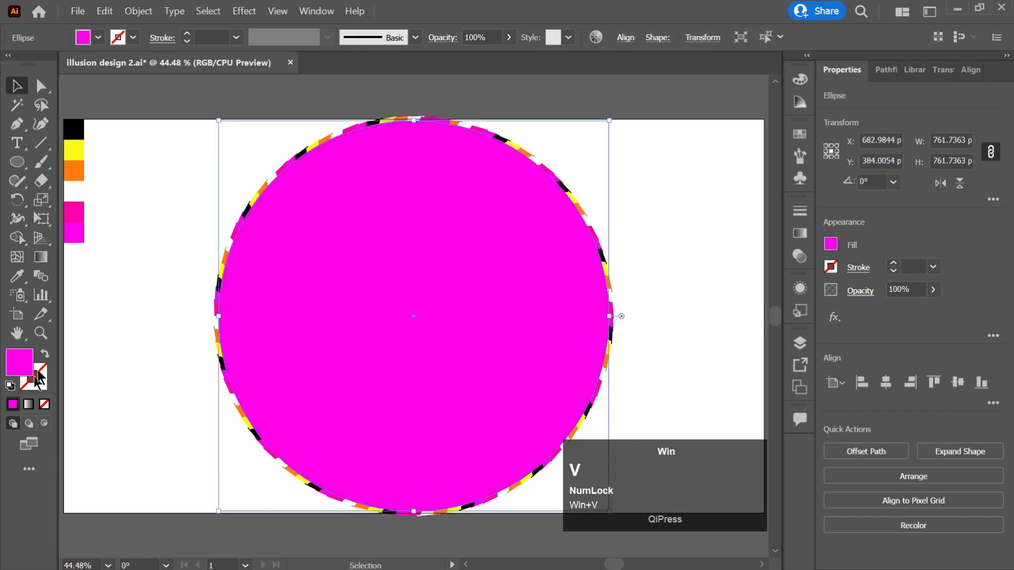
Give the circle no fill and a white outline
{"action": "left_click", "coordinate": [42, 355]}
{"action": "left_click", "coordinate": [29, 389]}
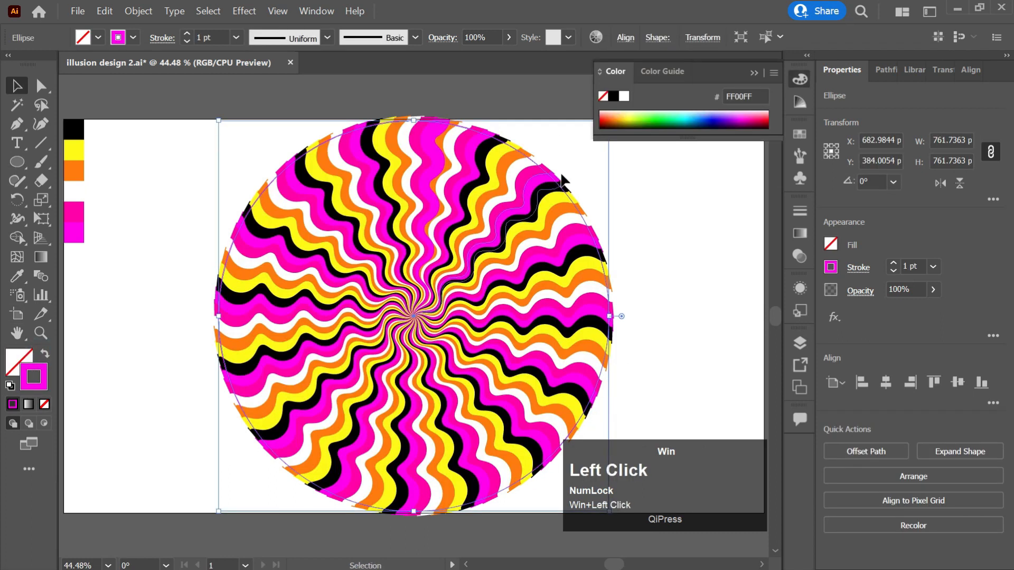
{"action": "left_click", "coordinate": [624, 96]}
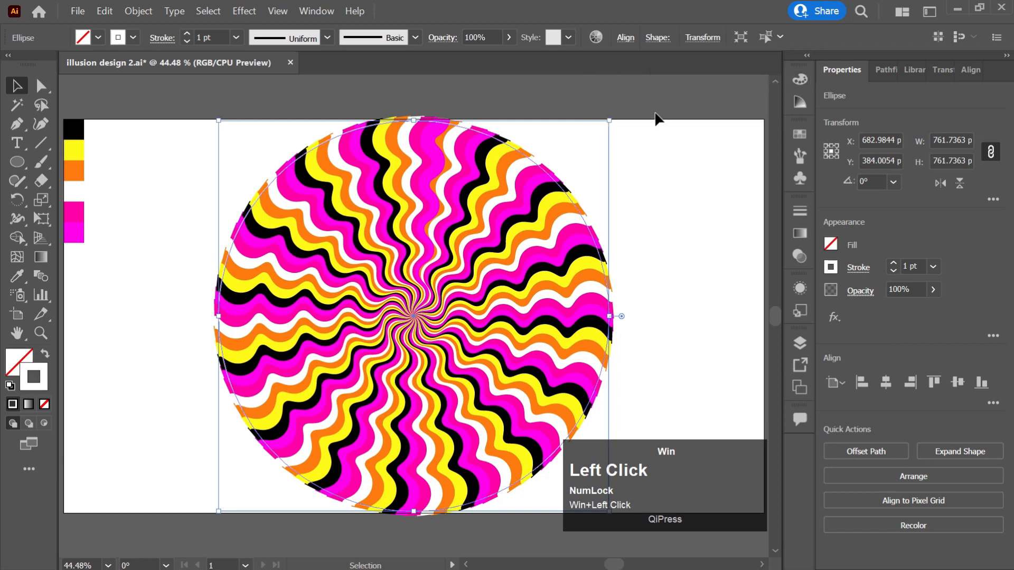
{"action": "left_click", "coordinate": [629, 189]}
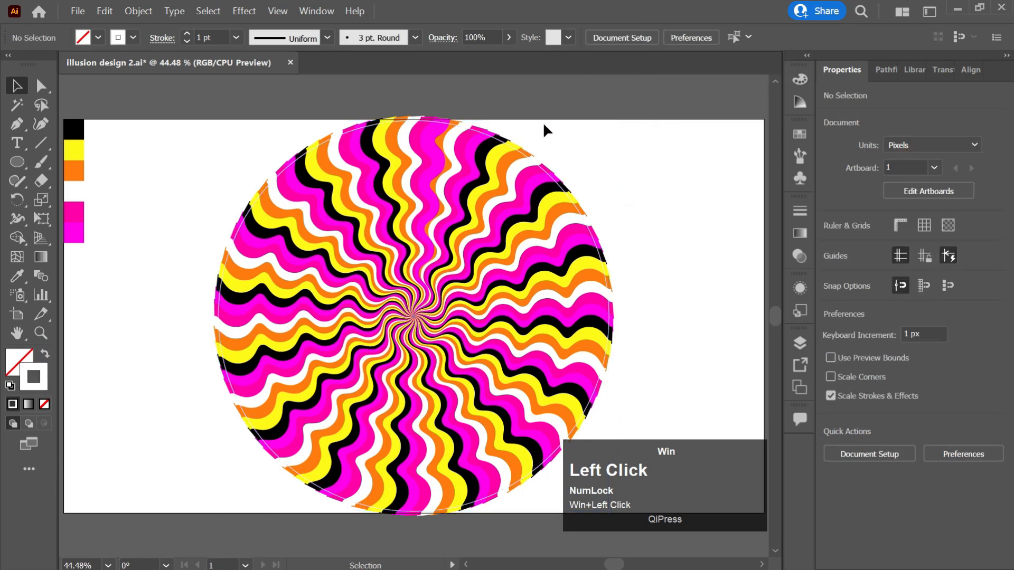
{"action": "left_click", "coordinate": [475, 253]}
Crop the stripe pattern to the circle with Pathfinder Crop
{"action": "left_click", "coordinate": [576, 127]}
{"action": "left_click_drag", "start_coordinate": [600, 100], "coordinate": [441, 301]}
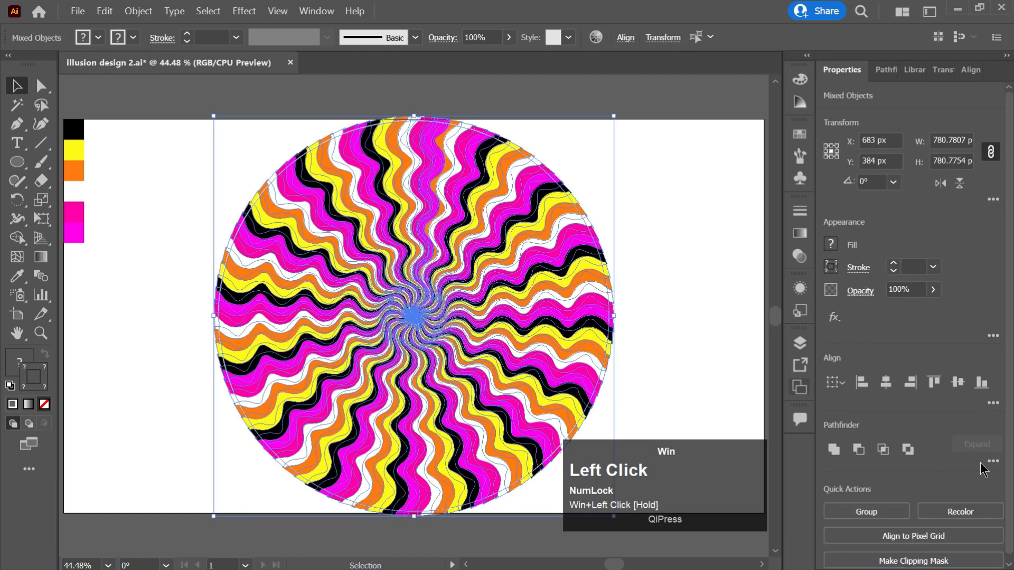
{"action": "left_click", "coordinate": [993, 461]}
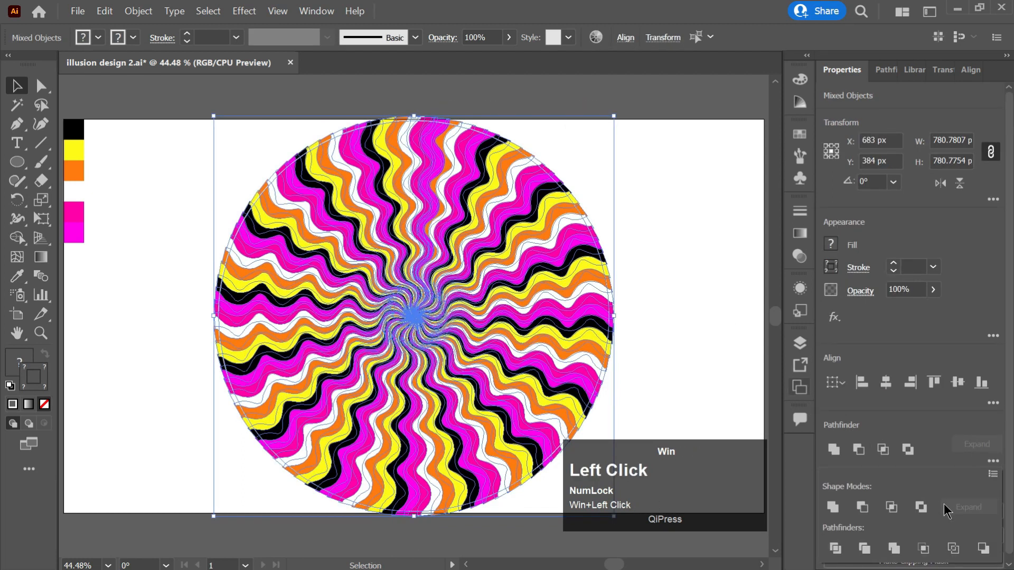
{"action": "left_click", "coordinate": [924, 550]}
{"action": "left_click", "coordinate": [635, 240]}
Select and deselect the cropped circular artwork to check the clean round edge
{"action": "left_click", "coordinate": [458, 227]}
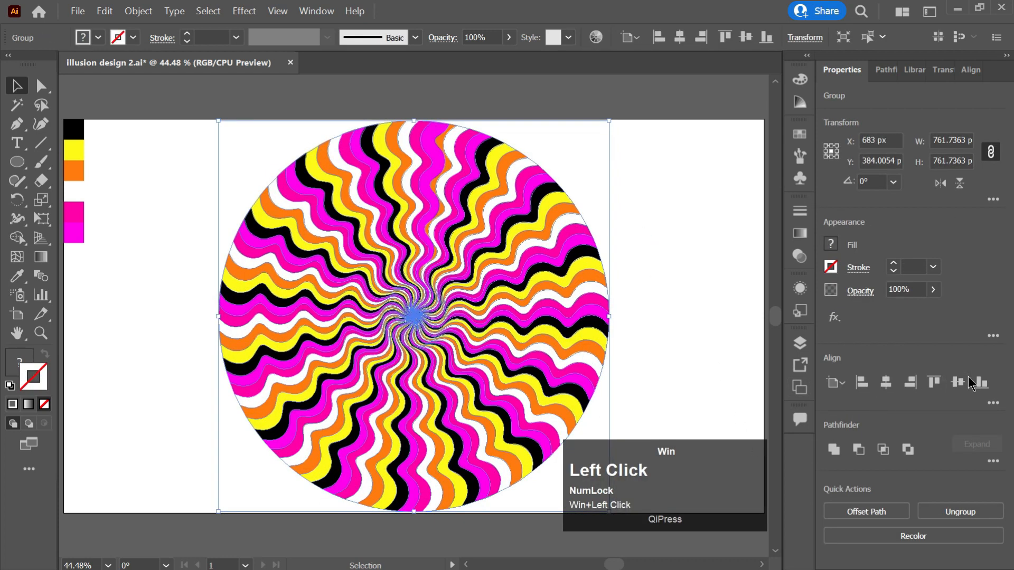
{"action": "left_click", "coordinate": [636, 265]}
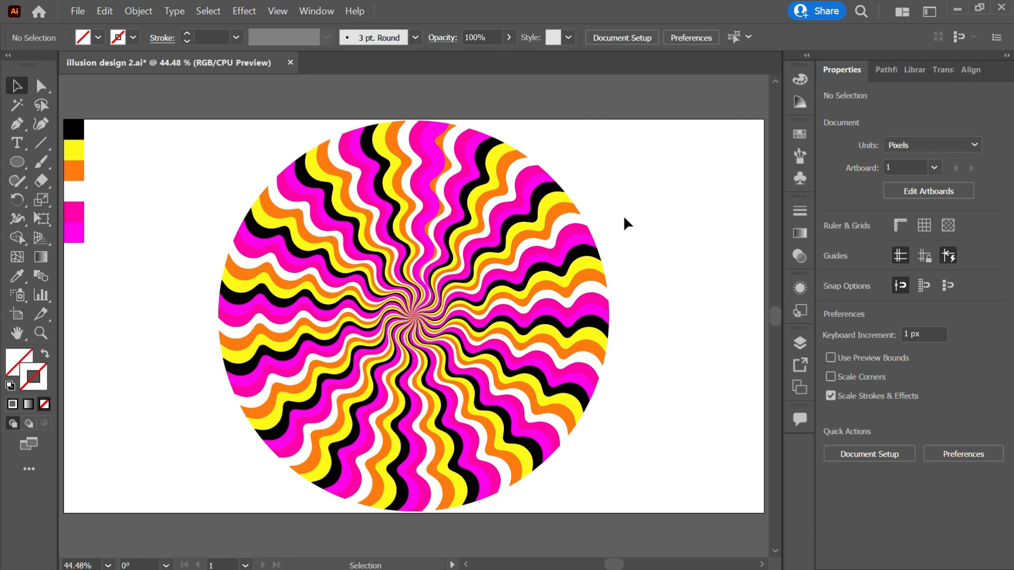
{"action": "left_click_drag", "start_coordinate": [604, 162], "coordinate": [466, 281]}
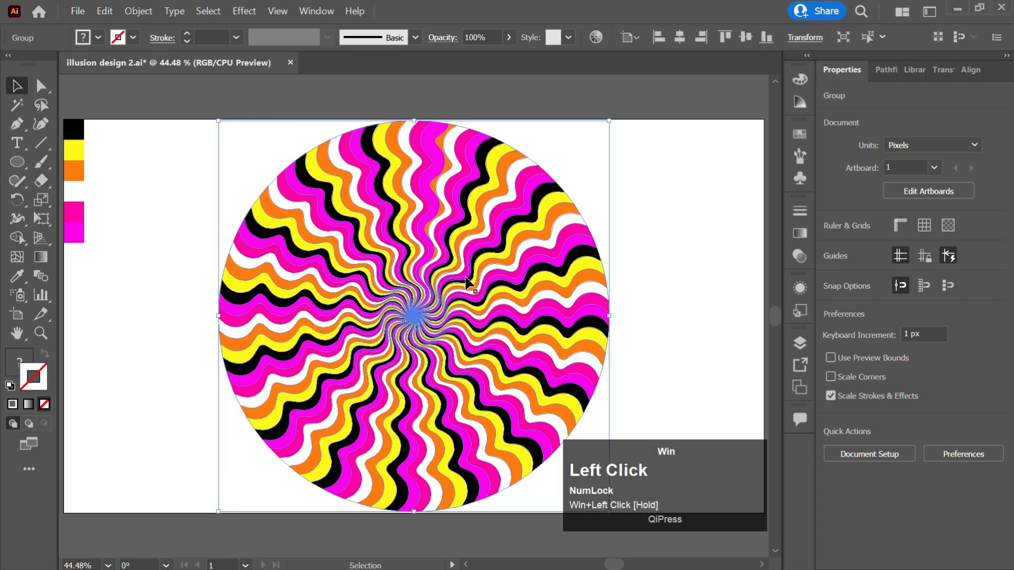
{"action": "left_click", "coordinate": [650, 214]}
{"action": "left_click", "coordinate": [595, 181]}
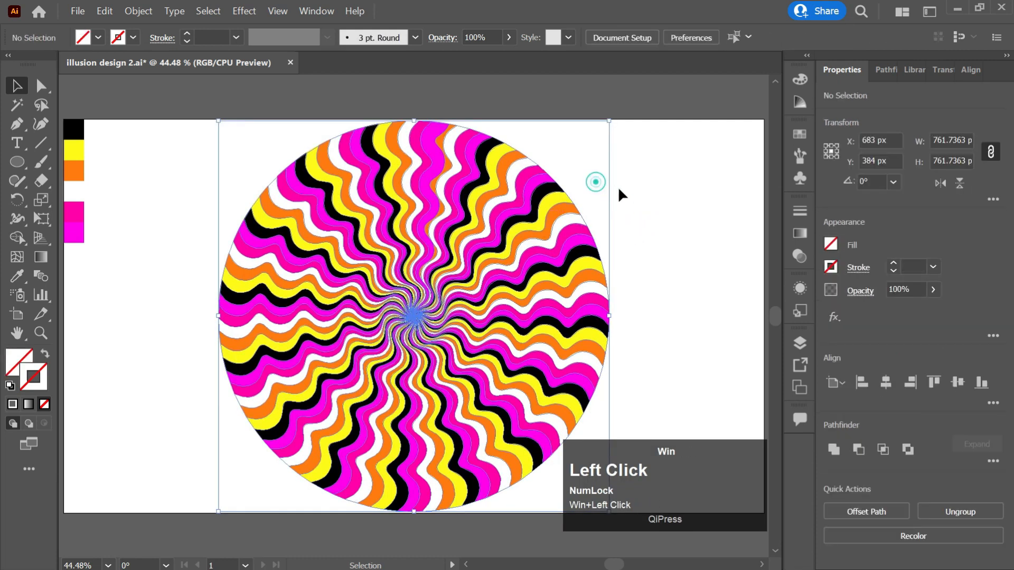
{"action": "left_click_drag", "start_coordinate": [658, 172], "coordinate": [549, 356]}
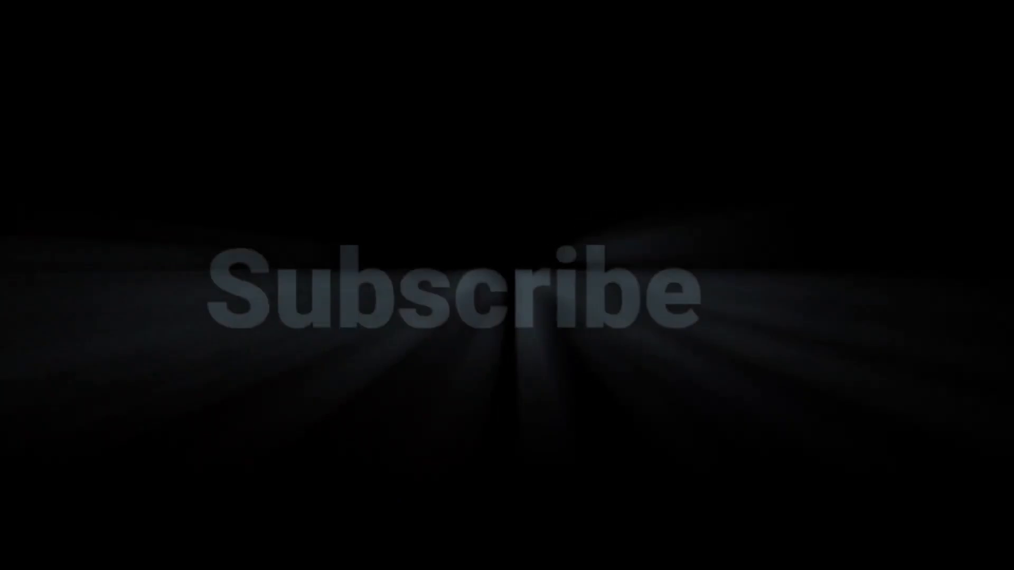